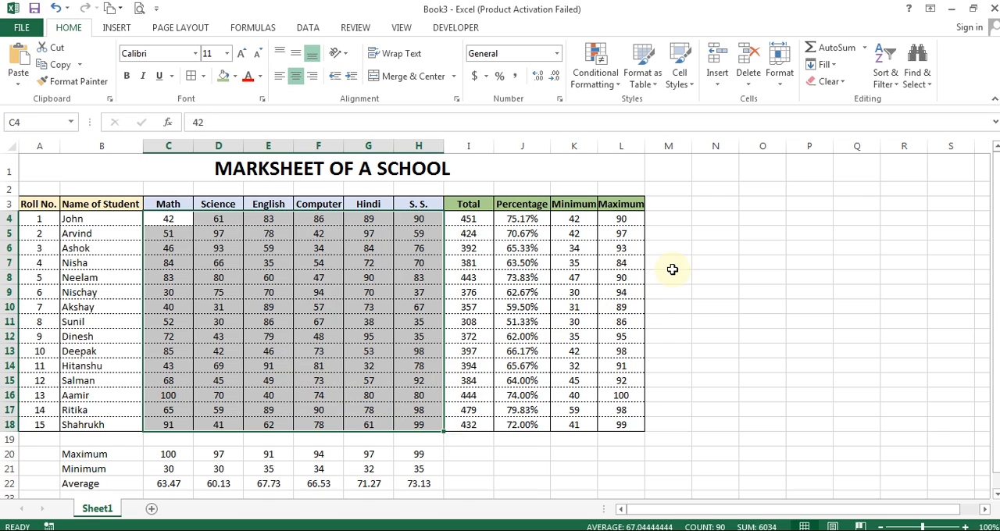
Step: Format the Hindi mark in cell G14 with red, bold, underlined text and a light gold fill
{"action": "left_click", "coordinate": [670, 266]}
{"action": "left_click", "coordinate": [169, 219]}
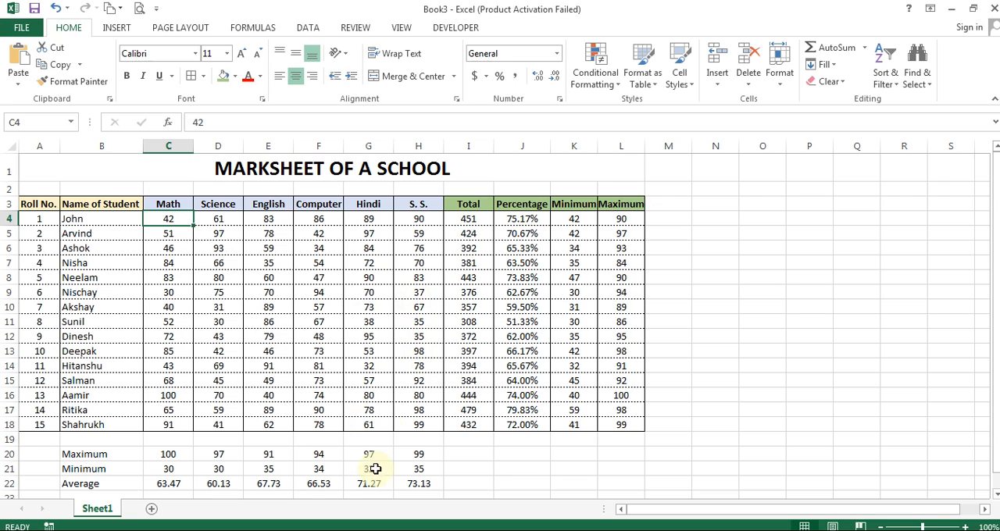
{"action": "left_click", "coordinate": [371, 366]}
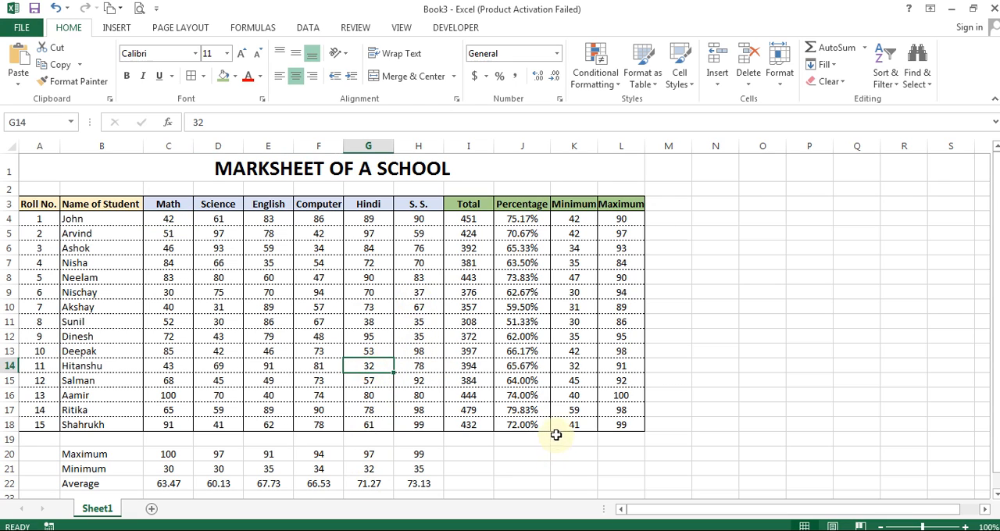
{"action": "left_click", "coordinate": [253, 77]}
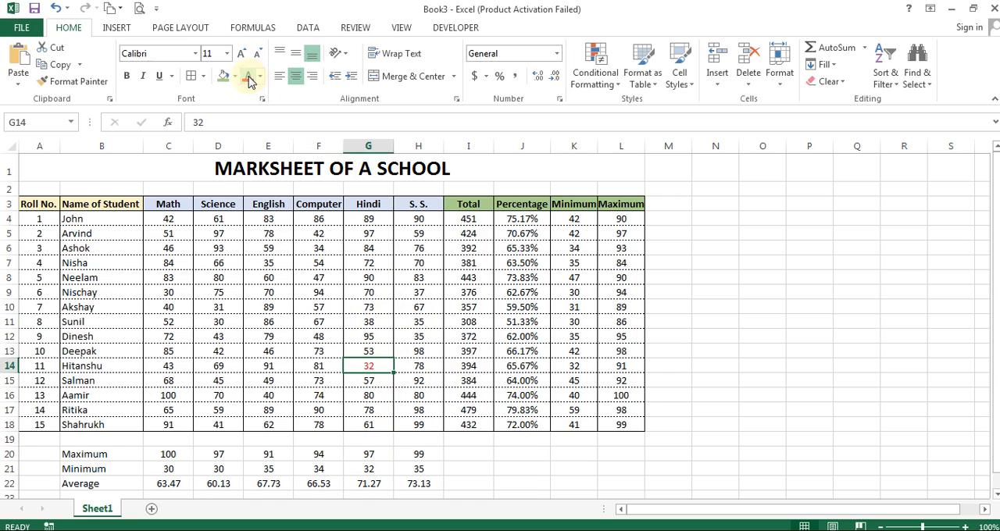
{"action": "left_click", "coordinate": [126, 78]}
{"action": "left_click", "coordinate": [159, 77]}
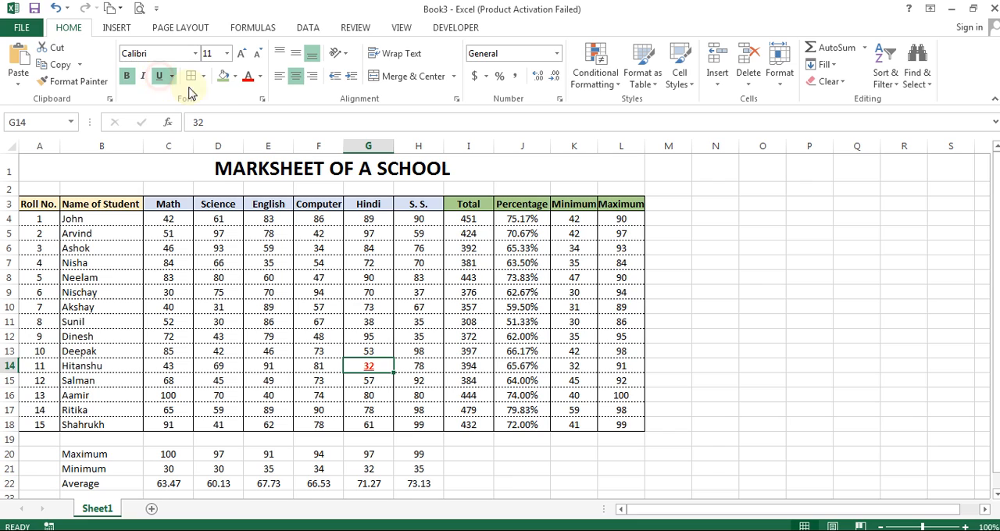
{"action": "left_click", "coordinate": [234, 77]}
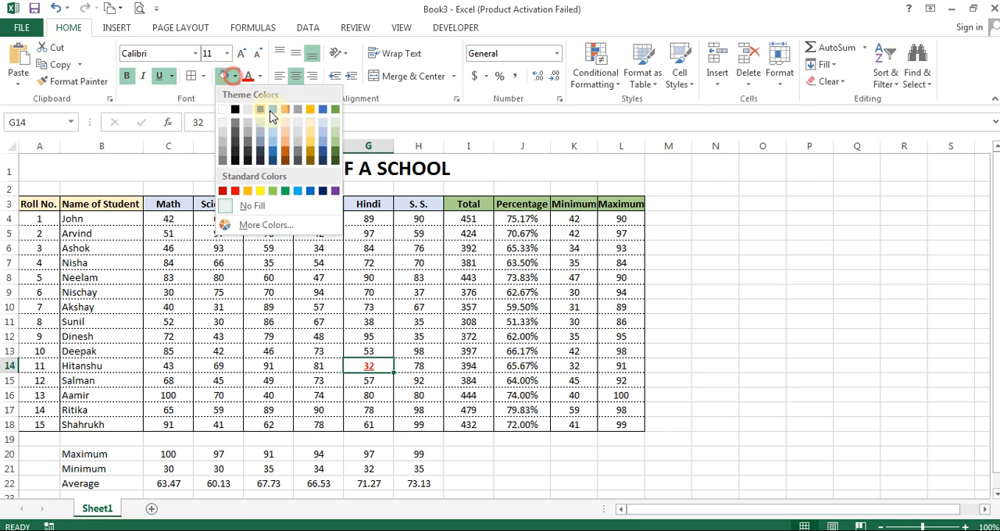
{"action": "left_click", "coordinate": [313, 123]}
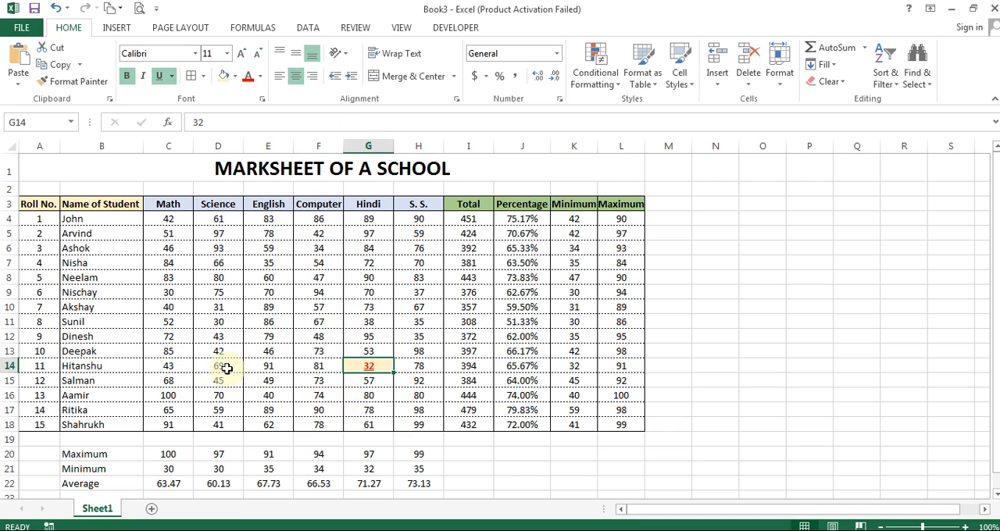
Step: Undo the manual fill, underline, bold and font color formatting on cell G14
{"action": "left_click", "coordinate": [180, 320]}
{"action": "left_click_drag", "start_coordinate": [166, 220], "coordinate": [416, 425]}
{"action": "left_click", "coordinate": [371, 353]}
{"action": "key", "text": "ctrl+z"}
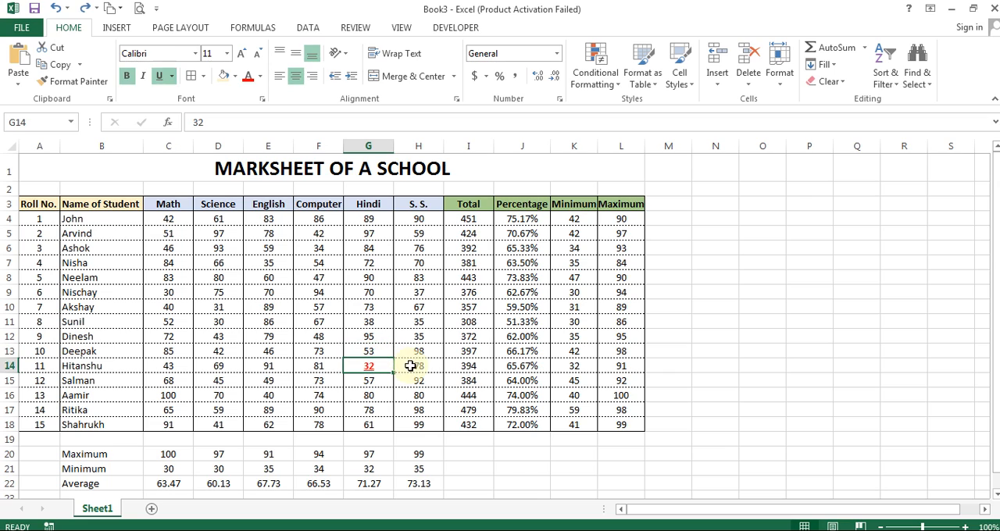
{"action": "key", "text": "ctrl+z"}
{"action": "key", "text": "ctrl+z"}
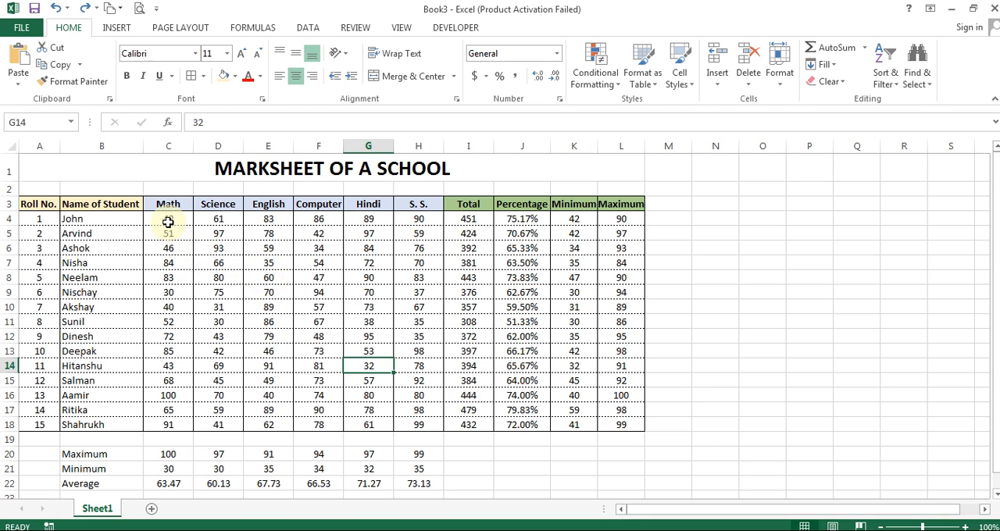
Step: Create a new conditional formatting rule on the marks in C4:H18 for cells with a value less than 33
{"action": "left_click_drag", "start_coordinate": [168, 221], "coordinate": [418, 423]}
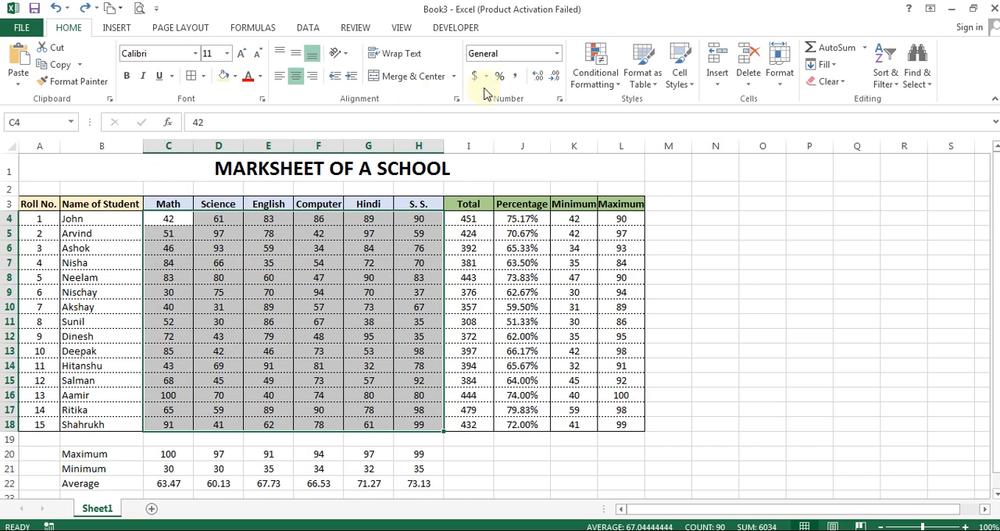
{"action": "left_click", "coordinate": [606, 73]}
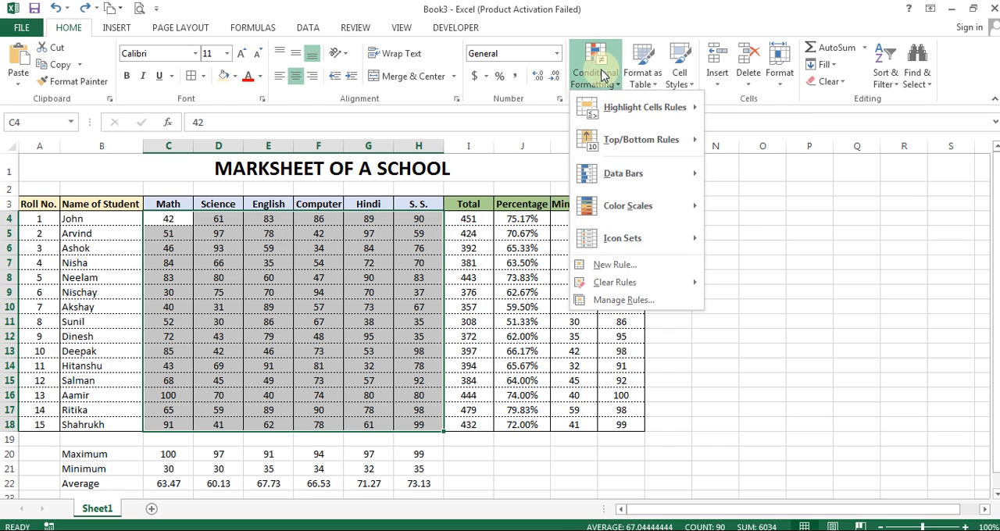
{"action": "left_click", "coordinate": [608, 114]}
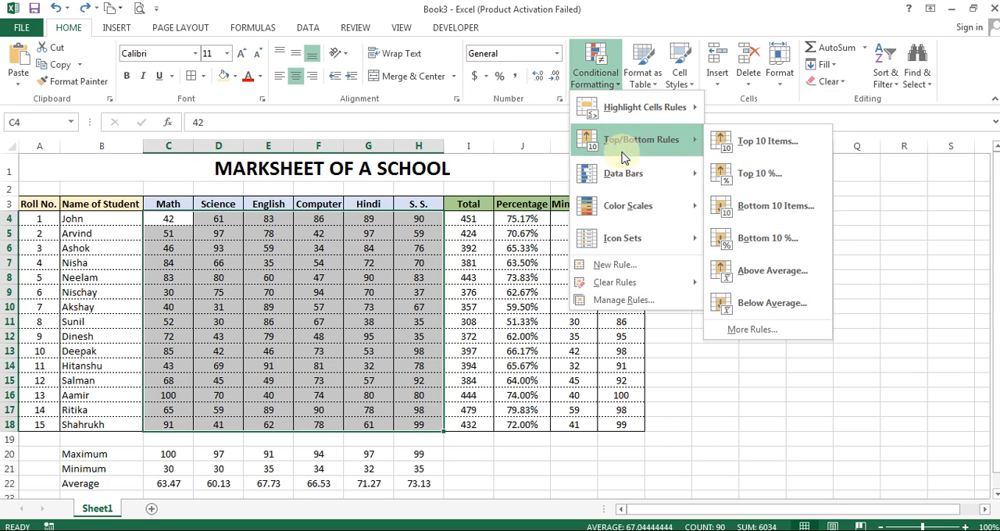
{"action": "left_click", "coordinate": [628, 209]}
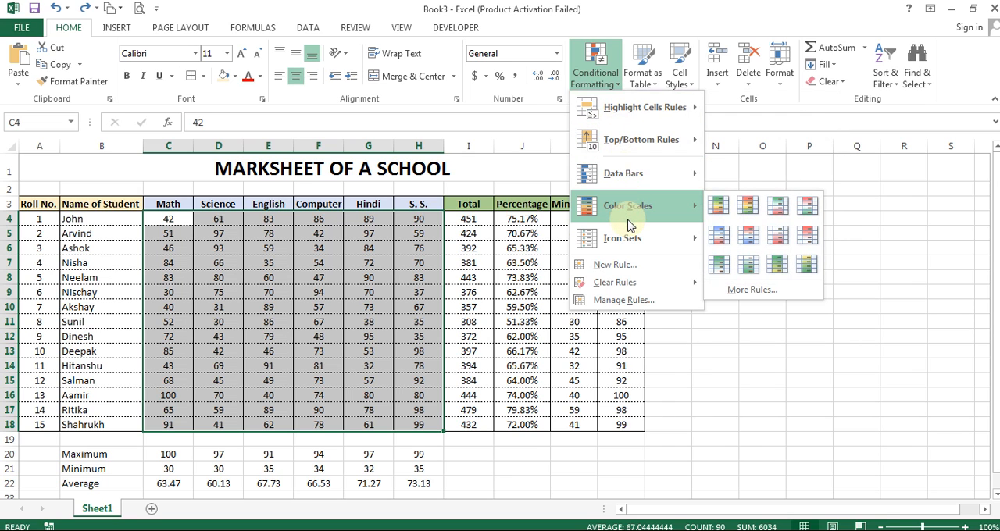
{"action": "left_click", "coordinate": [625, 268]}
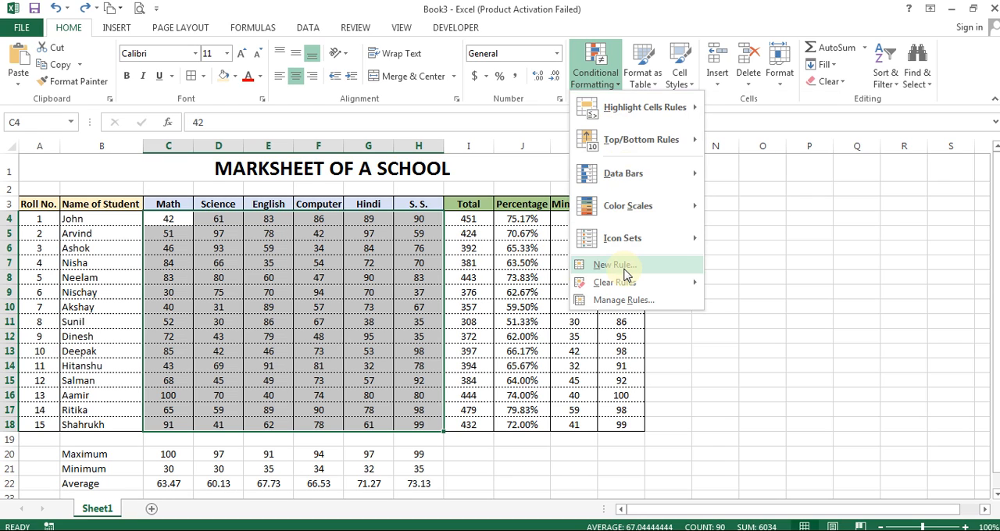
{"action": "left_click_drag", "start_coordinate": [710, 163], "coordinate": [635, 161]}
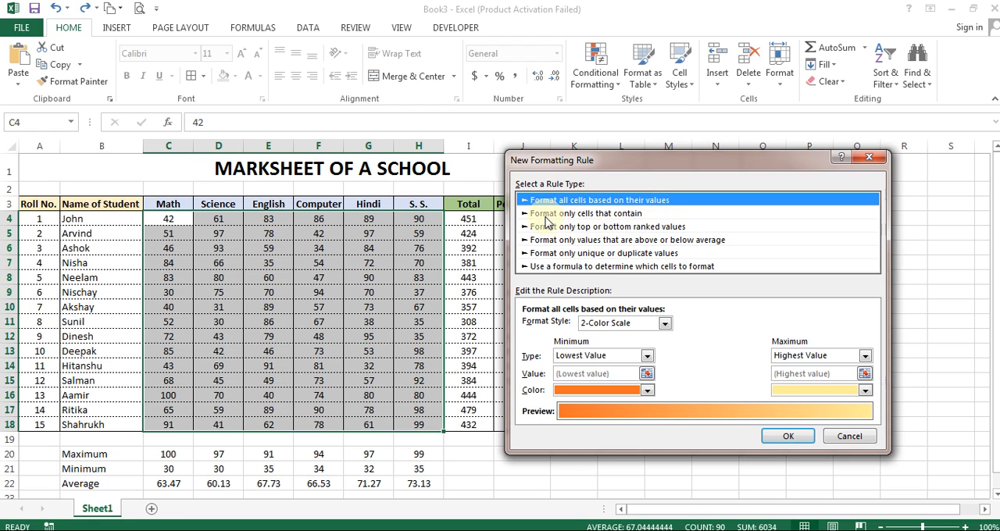
{"action": "left_click", "coordinate": [621, 214]}
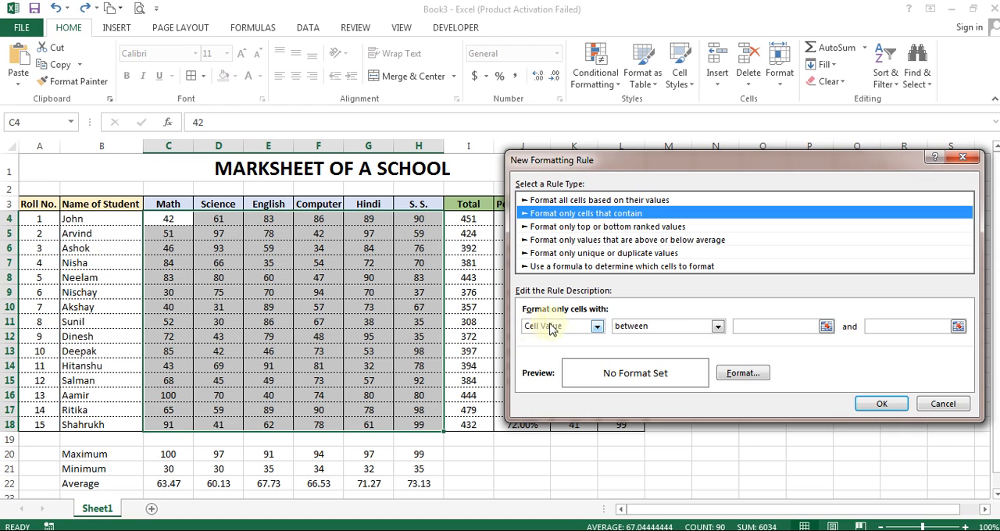
{"action": "left_click", "coordinate": [666, 328]}
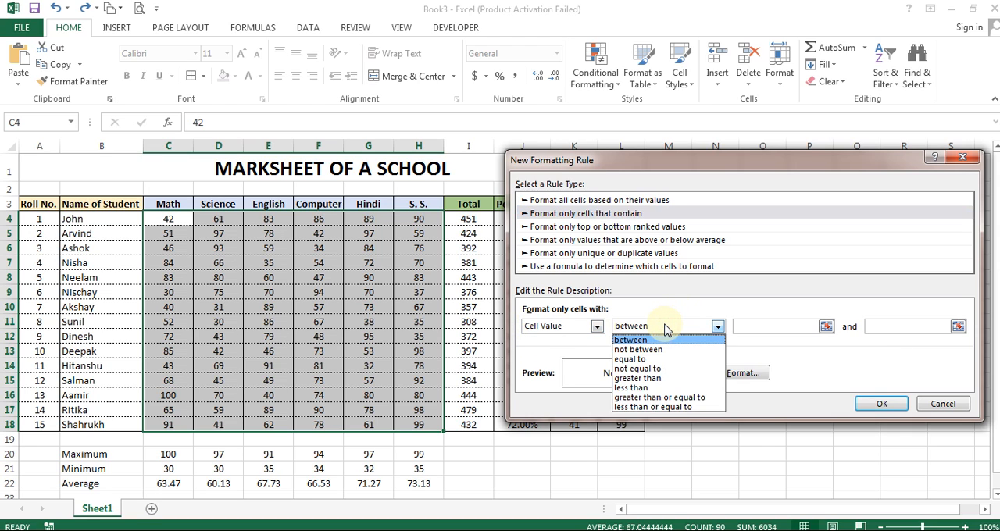
{"action": "left_click", "coordinate": [656, 389]}
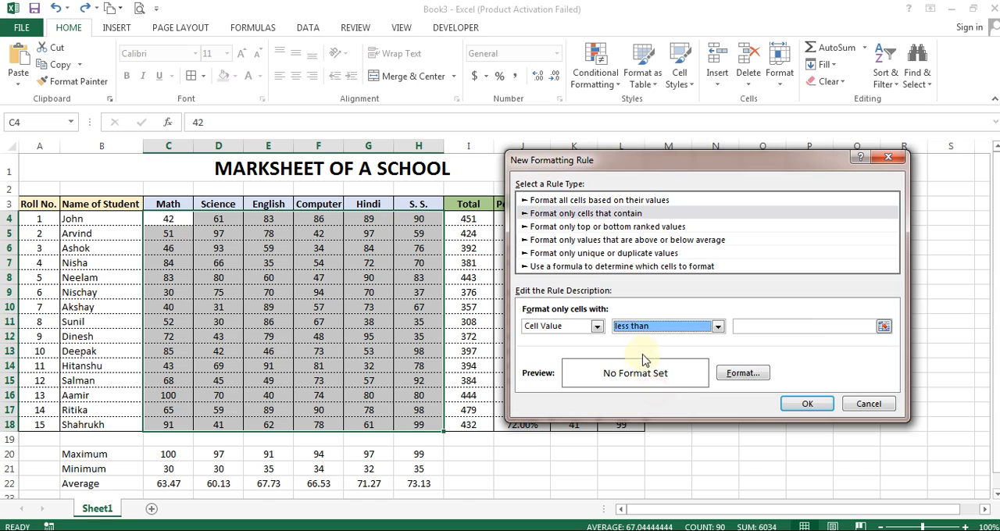
{"action": "left_click", "coordinate": [783, 325]}
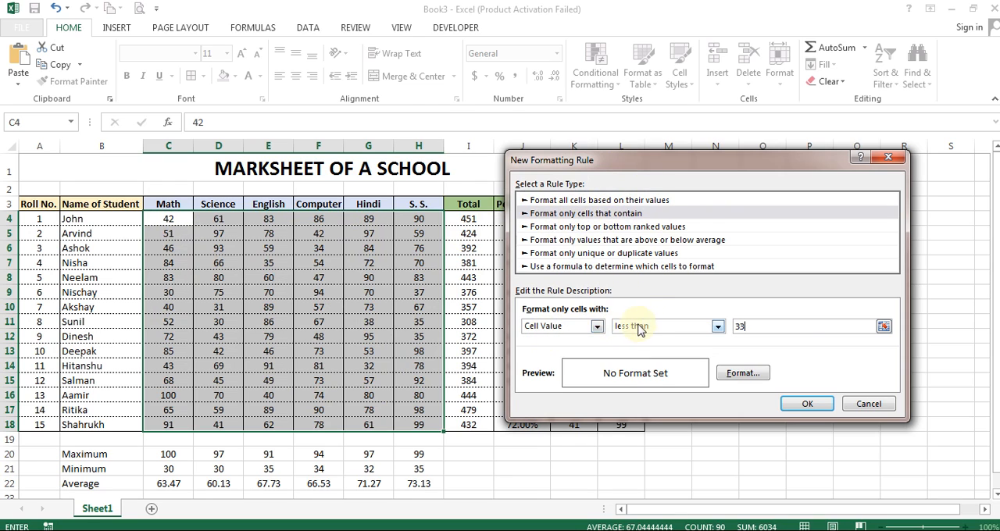
Step: Give the rule a light gold fill with bold red text, and apply it to the marks
{"action": "left_click", "coordinate": [744, 375]}
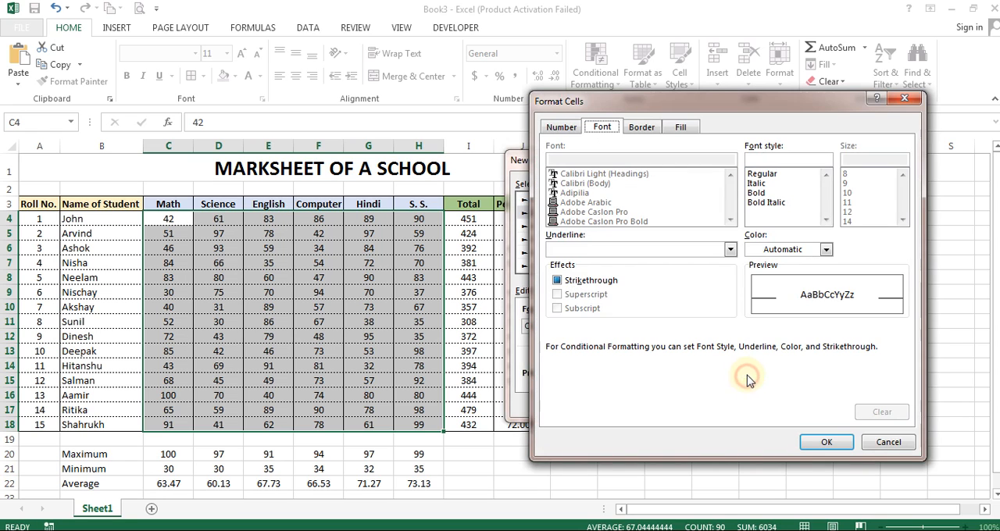
{"action": "left_click", "coordinate": [681, 128]}
{"action": "left_click", "coordinate": [652, 201]}
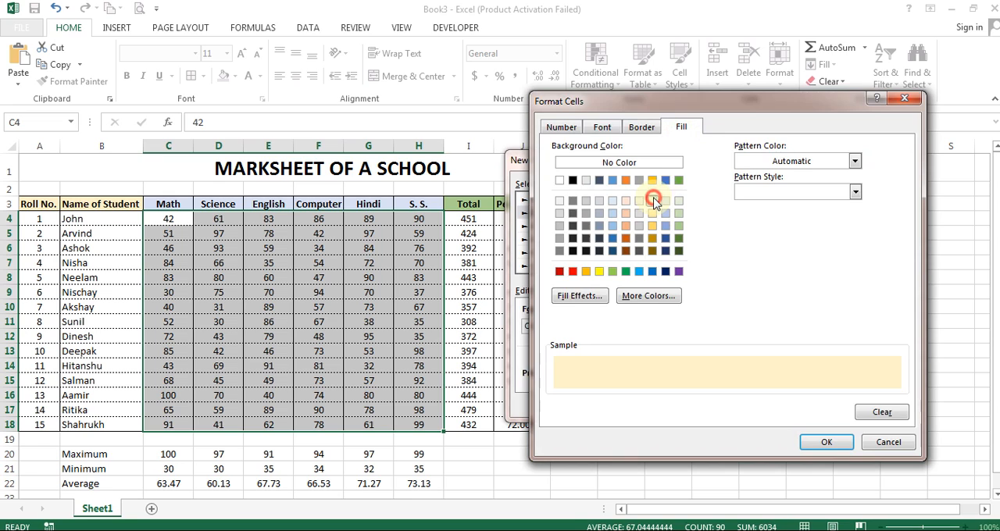
{"action": "left_click", "coordinate": [603, 128]}
{"action": "left_click", "coordinate": [762, 248]}
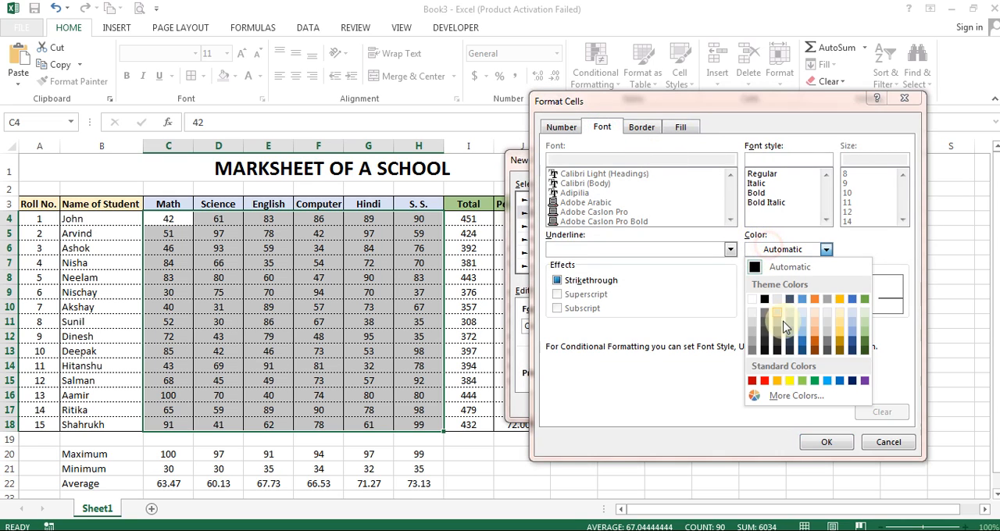
{"action": "left_click", "coordinate": [762, 381]}
{"action": "left_click", "coordinate": [757, 193]}
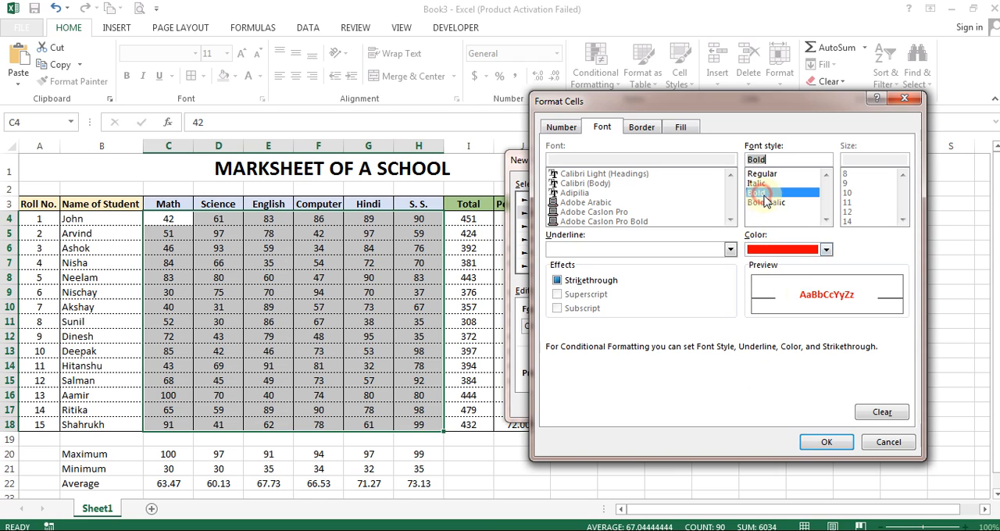
{"action": "left_click", "coordinate": [827, 443]}
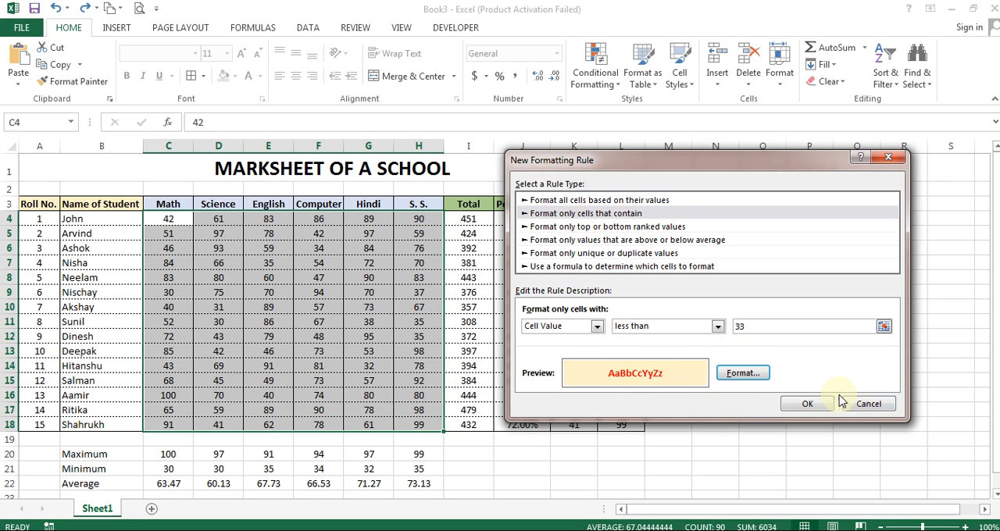
{"action": "left_click", "coordinate": [809, 403]}
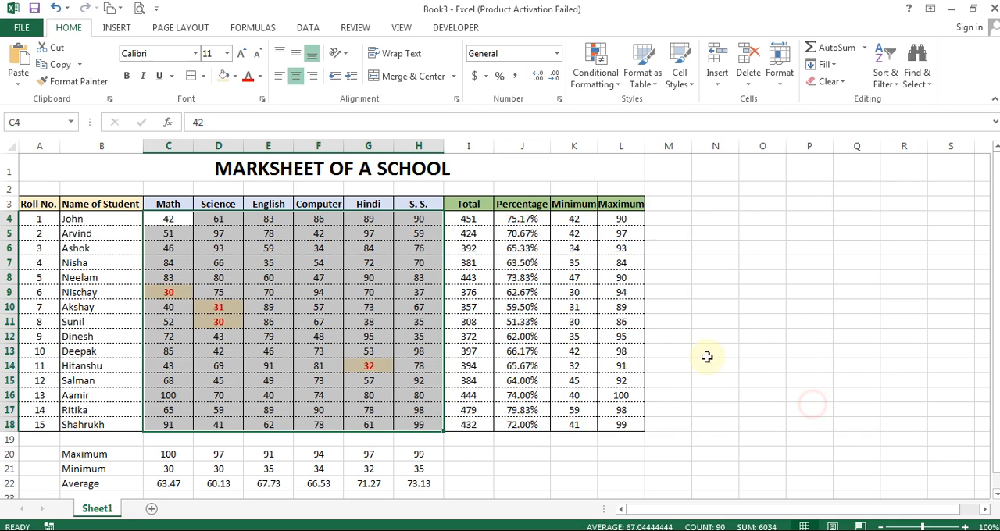
Step: Test the rule by setting the Hindi mark in G14 to 33 and then back to 32
{"action": "left_click", "coordinate": [177, 278]}
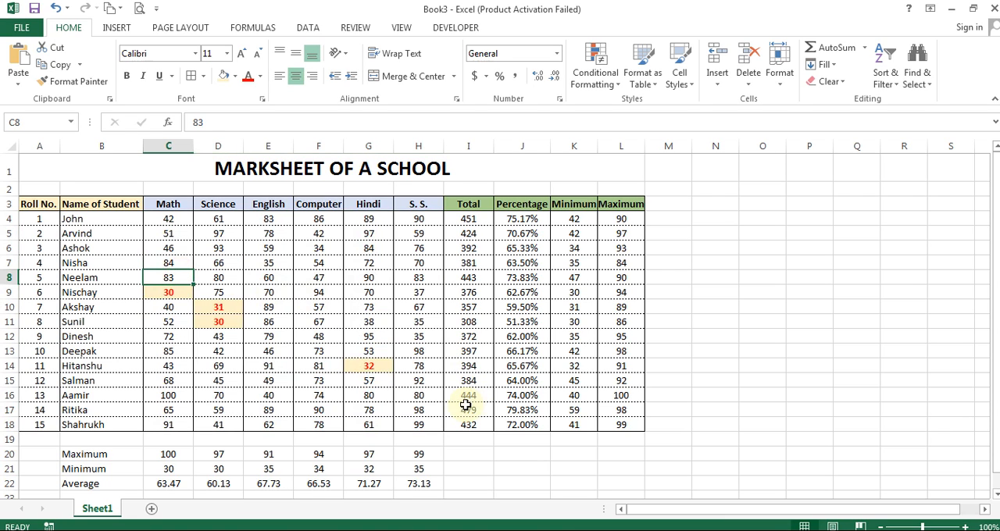
{"action": "left_click", "coordinate": [365, 367]}
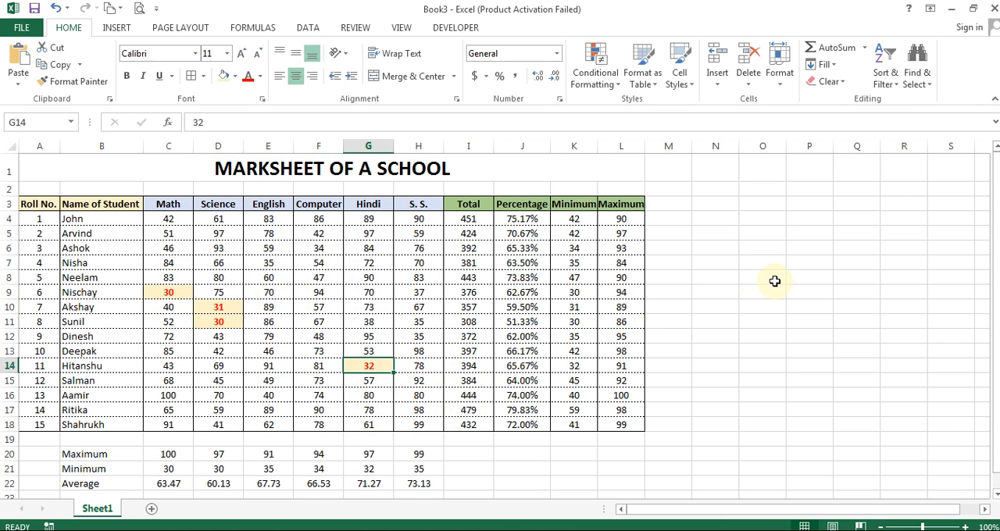
{"action": "type", "text": "33"}
{"action": "key", "text": "Return"}
{"action": "key", "text": "Up"}
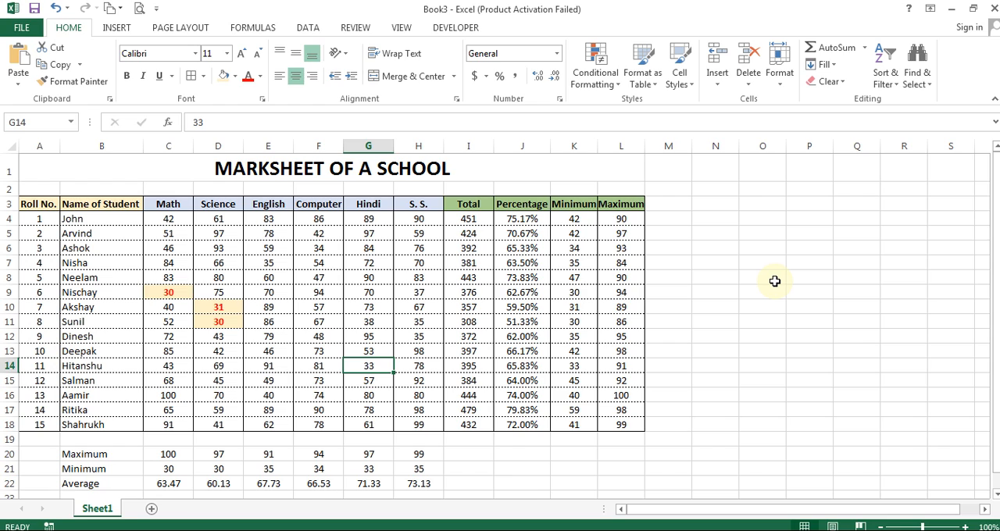
{"action": "type", "text": "32"}
{"action": "key", "text": "Return"}
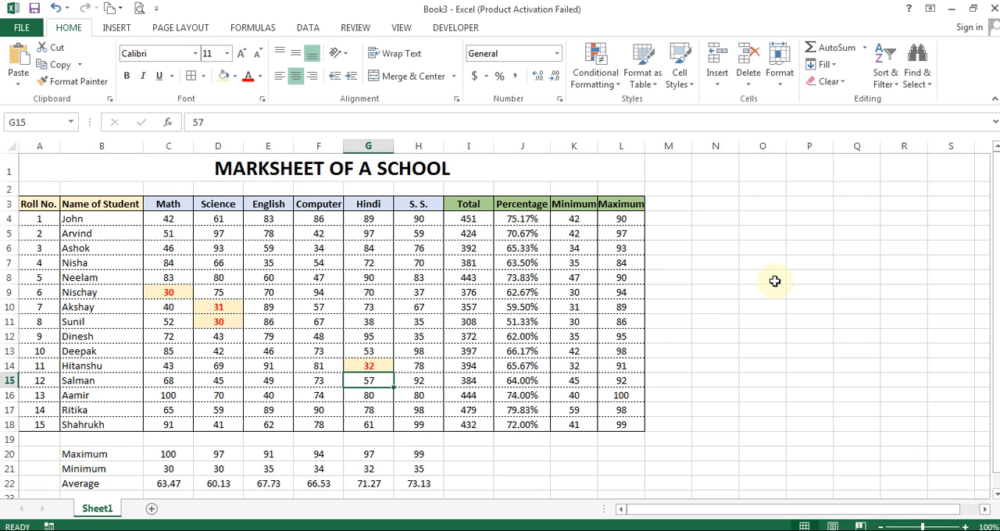
Step: Set the Hindi mark in G11 to 28 to test the rule on another cell
{"action": "key", "text": "Up"}
{"action": "key", "text": "Up"}
{"action": "key", "text": "Up"}
{"action": "key", "text": "Up"}
{"action": "key", "text": "Up"}
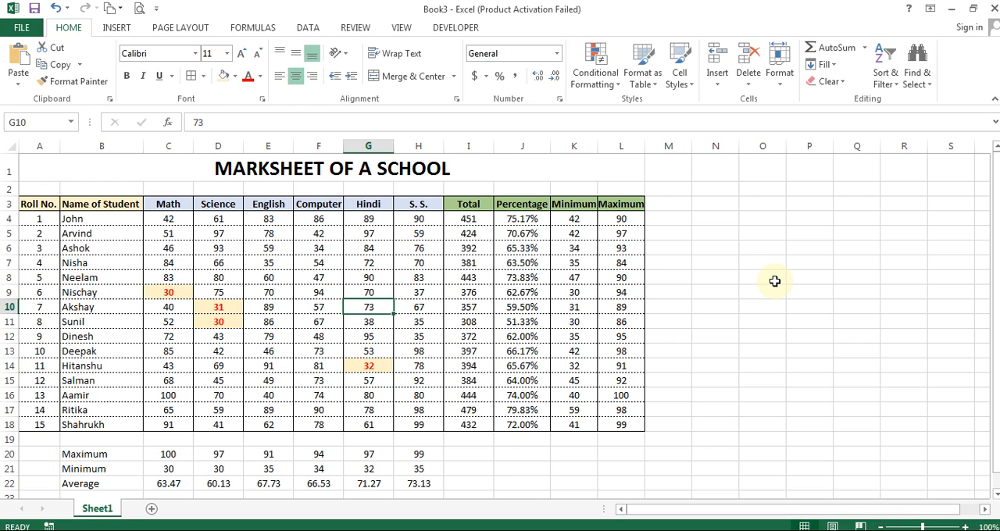
{"action": "key", "text": "Left"}
{"action": "key", "text": "Down"}
{"action": "key", "text": "Right"}
{"action": "type", "text": "28"}
{"action": "key", "text": "Return"}
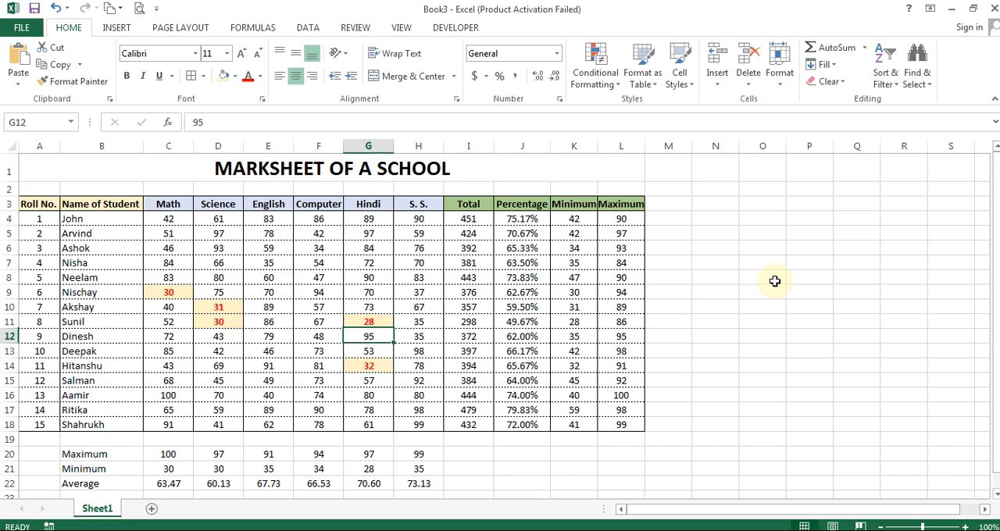
Step: Set the Hindi mark in G11 to 33
{"action": "key", "text": "Up"}
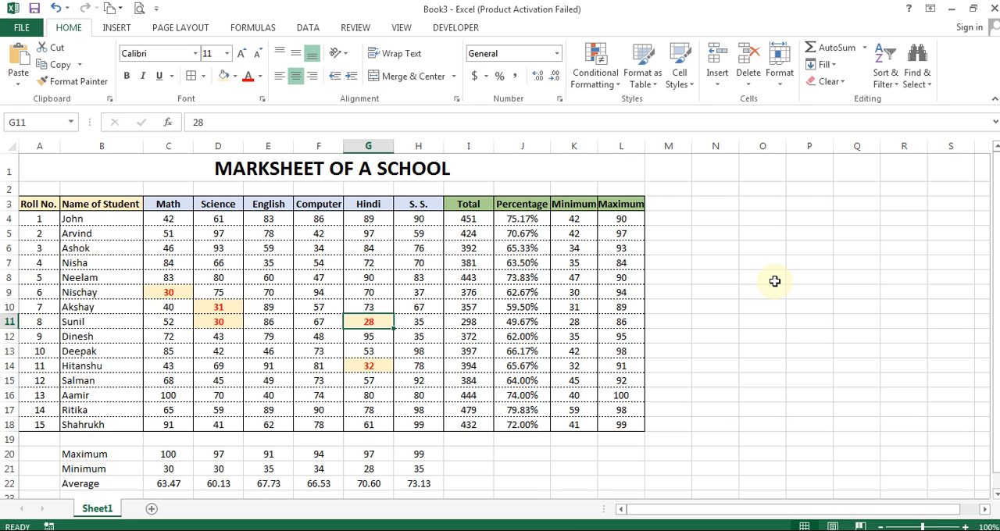
{"action": "type", "text": "33"}
{"action": "key", "text": "Return"}
{"action": "key", "text": "Up"}
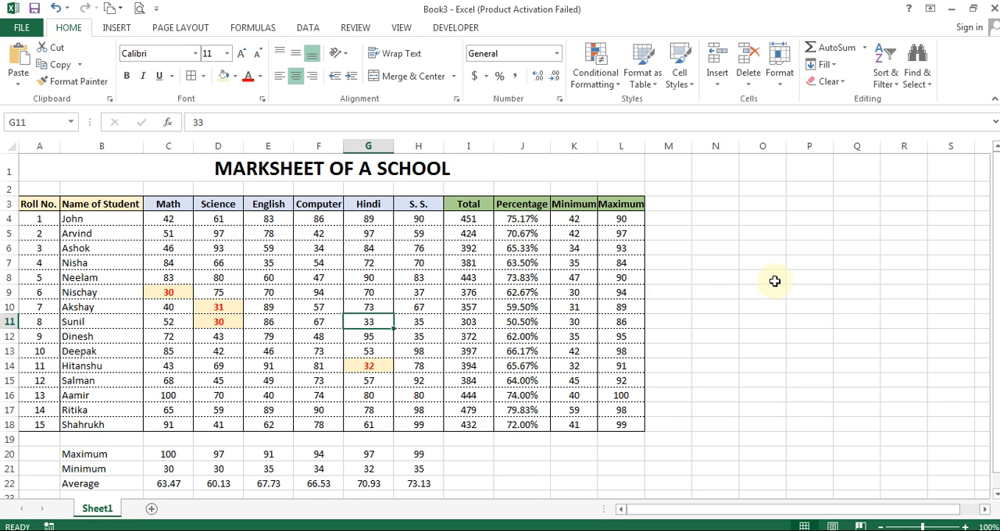
Step: Add a "Result" column heading in cell M3, beside the Maximum column
{"action": "left_click", "coordinate": [674, 205]}
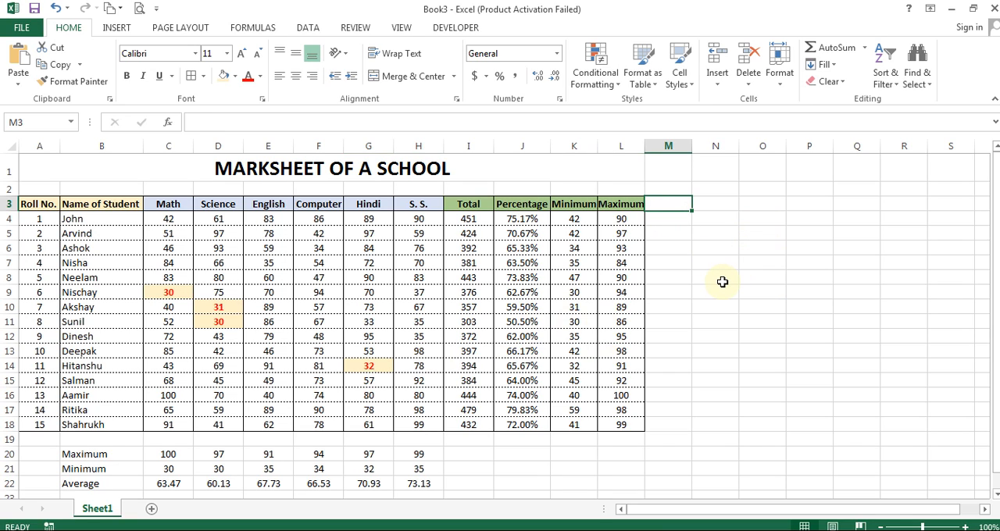
{"action": "type", "text": "Result"}
{"action": "key", "text": "Return"}
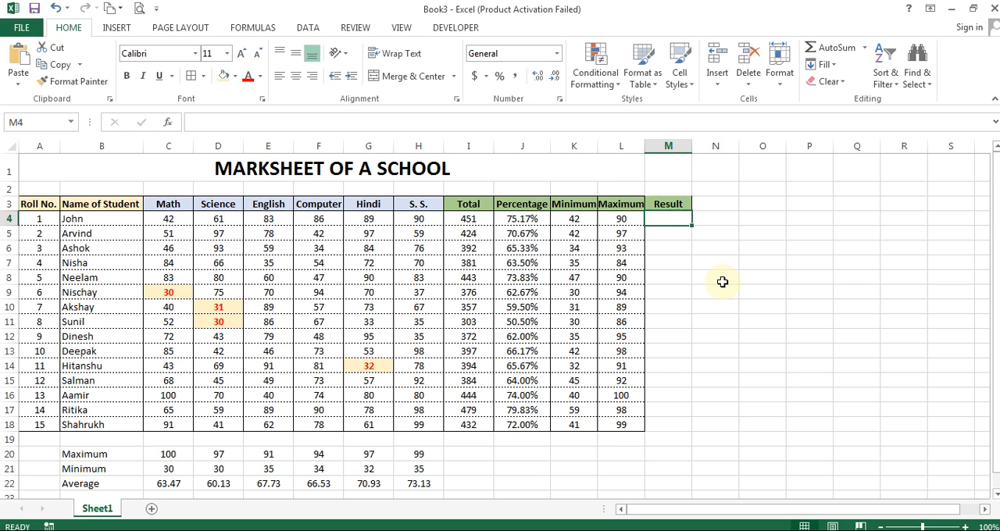
{"action": "key", "text": "Up"}
{"action": "key", "text": "ctrl+z"}
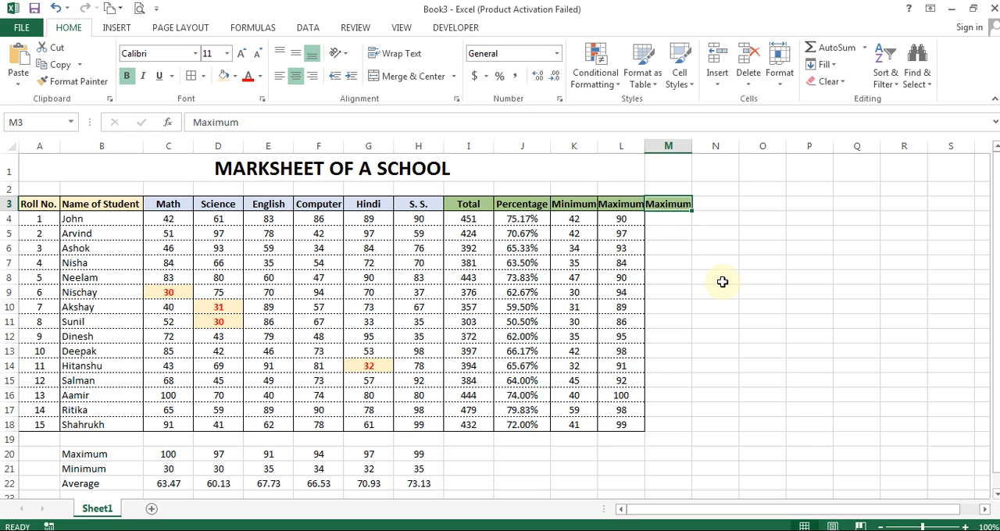
{"action": "type", "text": "Result"}
{"action": "key", "text": "Return"}
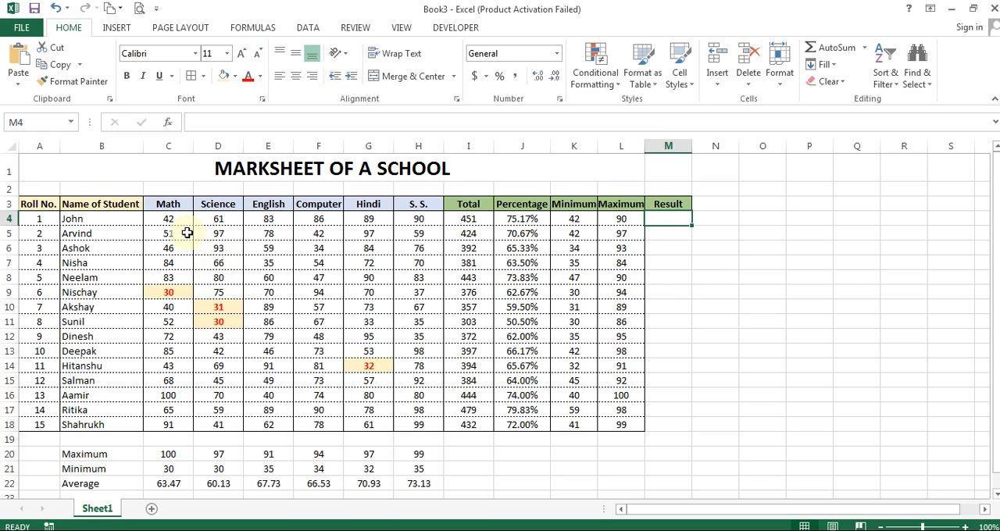
{"action": "mouse_move", "coordinate": [165, 224]}
{"action": "left_mouse_down"}
{"action": "mouse_move", "coordinate": [158, 216]}
{"action": "mouse_move", "coordinate": [419, 213]}
{"action": "mouse_move", "coordinate": [177, 216]}
{"action": "mouse_move", "coordinate": [518, 226]}
{"action": "mouse_move", "coordinate": [169, 218]}
{"action": "left_mouse_up"}
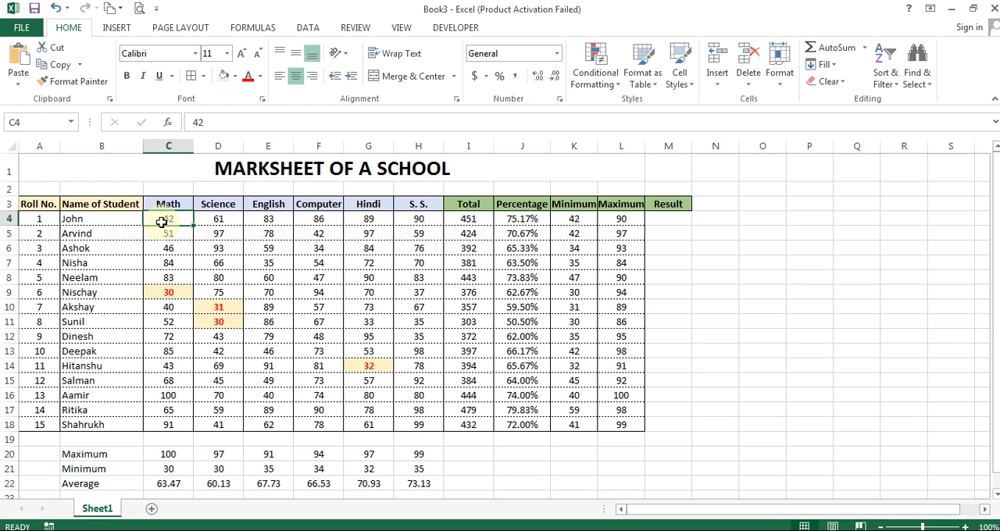
{"action": "left_click_drag", "start_coordinate": [161, 222], "coordinate": [422, 218]}
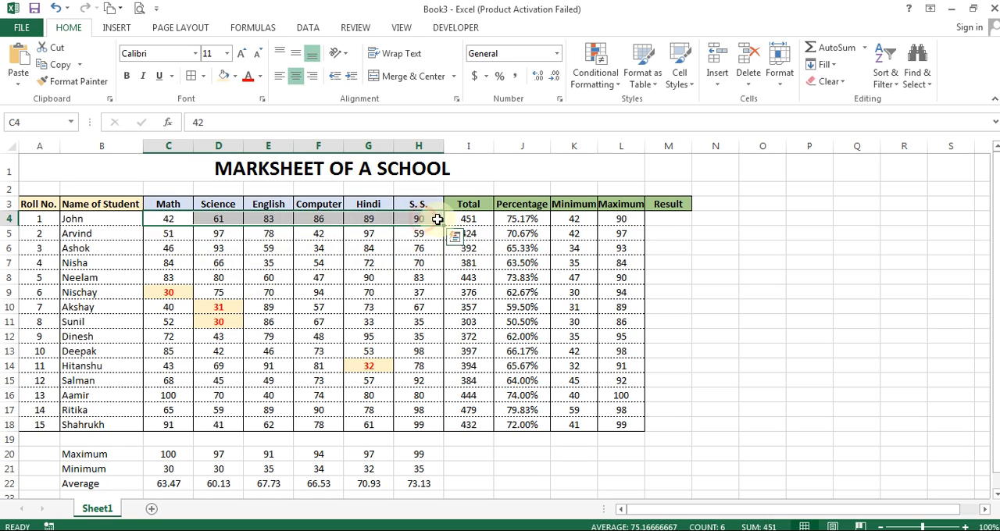
{"action": "left_click", "coordinate": [669, 221]}
{"action": "type", "text": "=count("}
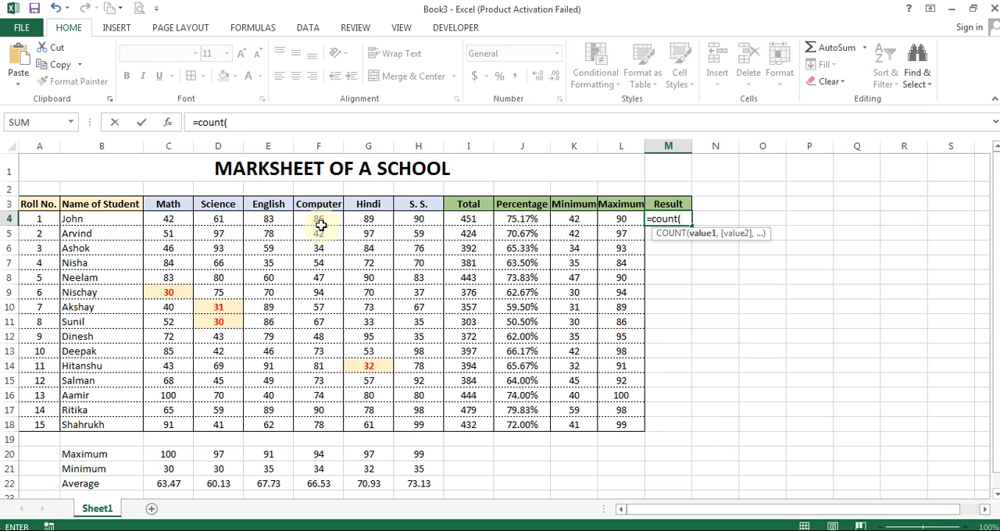
{"action": "left_click_drag", "start_coordinate": [168, 220], "coordinate": [396, 220]}
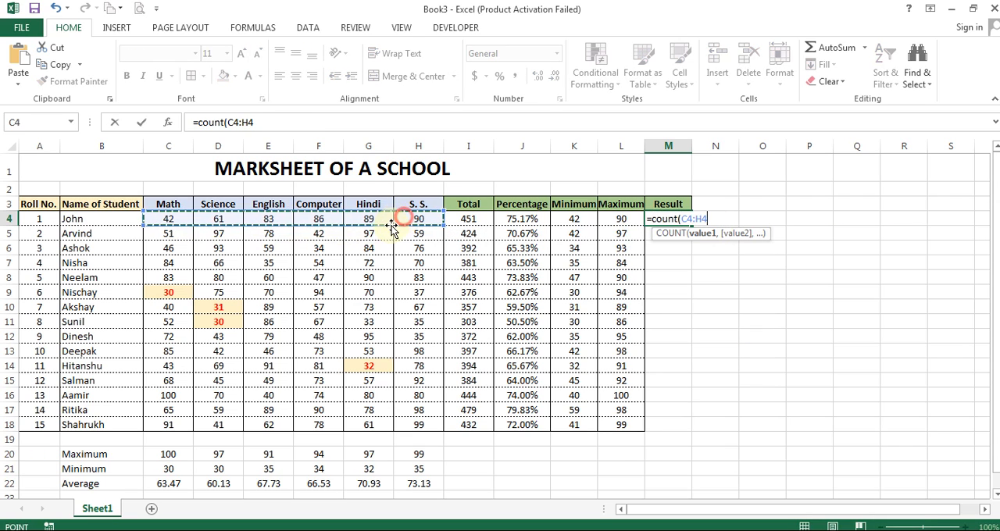
{"action": "key", "text": "Return"}
{"action": "key", "text": "Delete"}
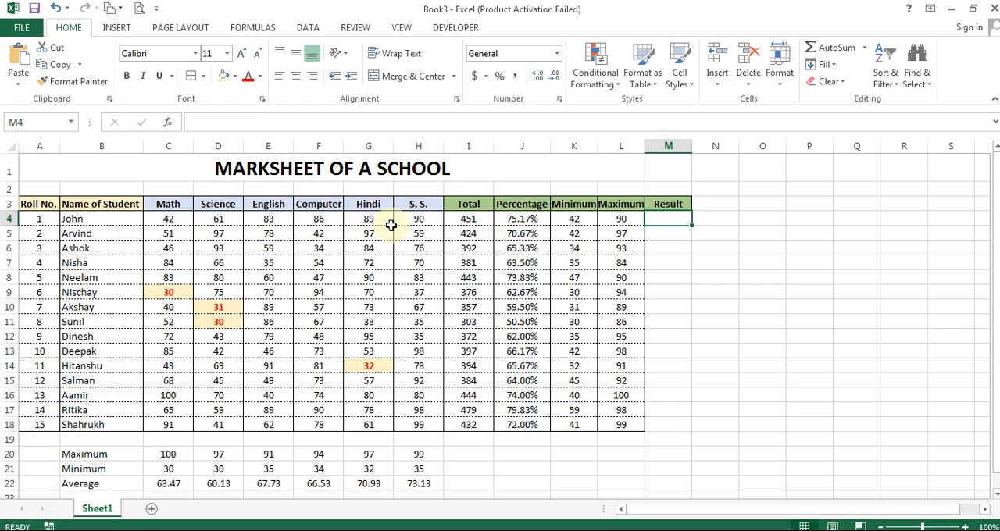
Step: Enter the formula =COUNTIF(C4:H4,"<33") in M4 to count the first student's marks below 33
{"action": "type", "text": "=coun"}
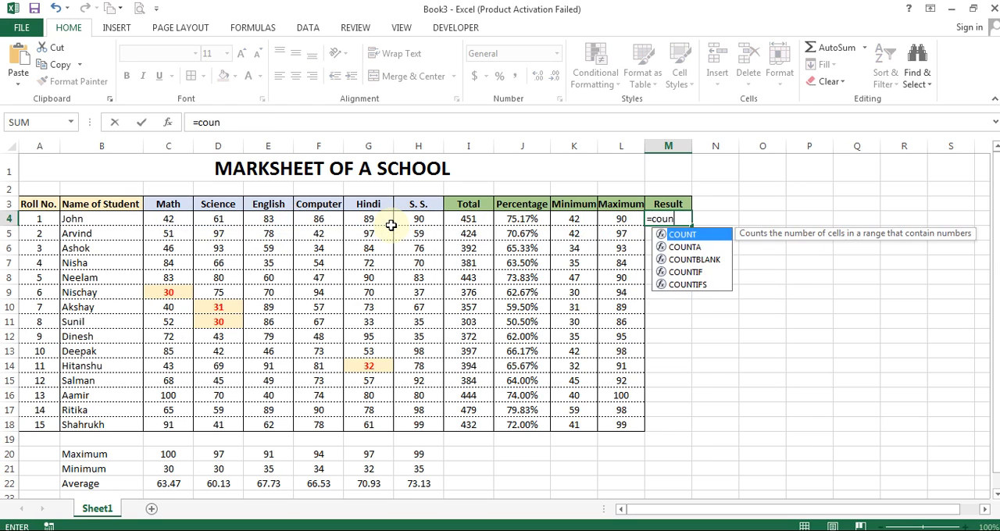
{"action": "type", "text": "tif"}
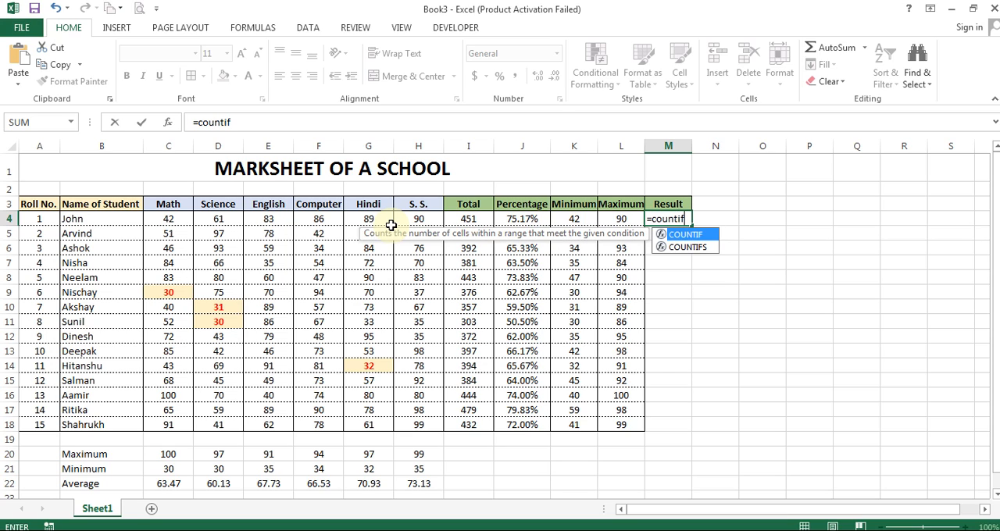
{"action": "type", "text": "("}
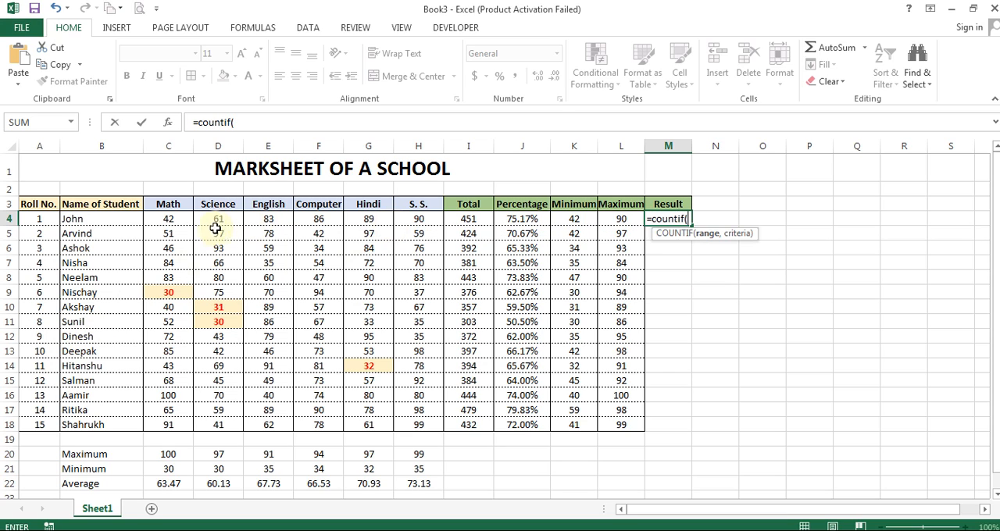
{"action": "left_click_drag", "start_coordinate": [170, 223], "coordinate": [431, 219]}
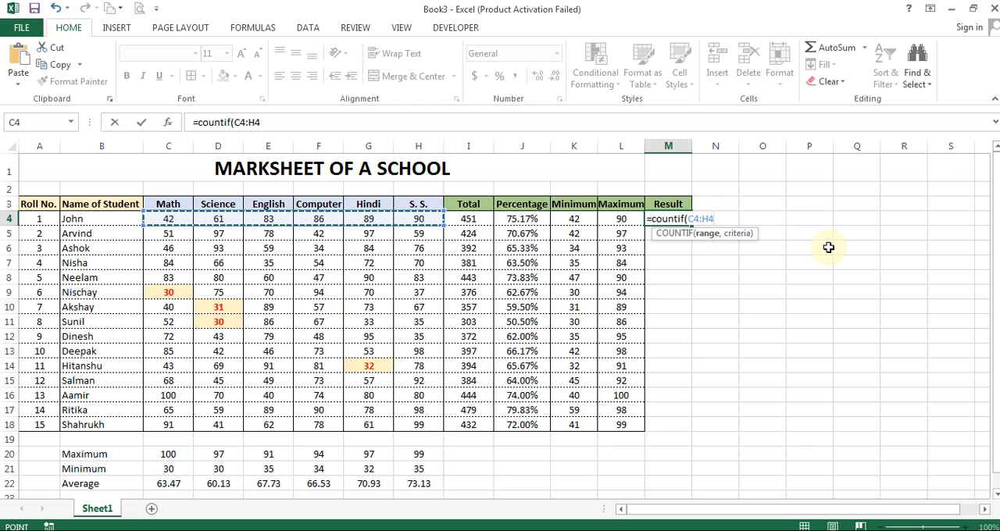
{"action": "type", "text": ",\"<33"}
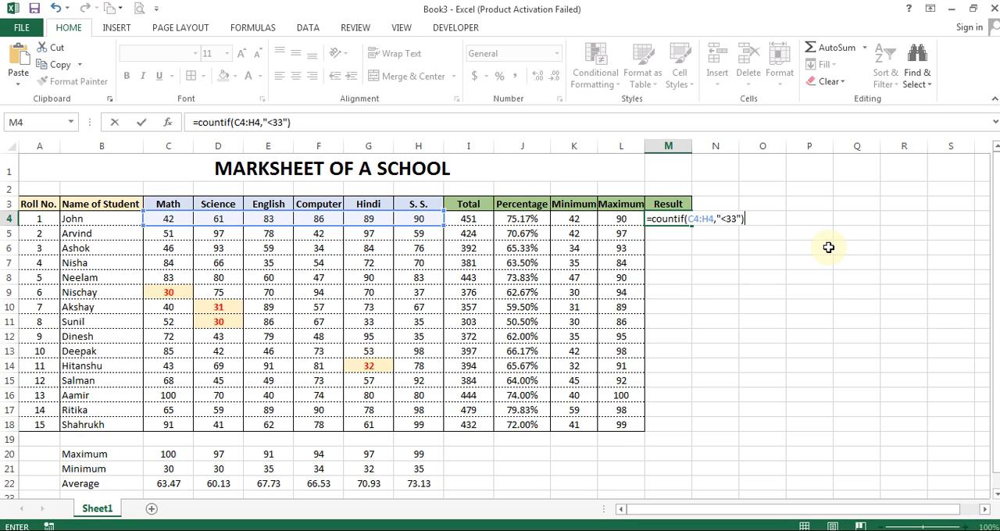
{"action": "key", "text": "Return"}
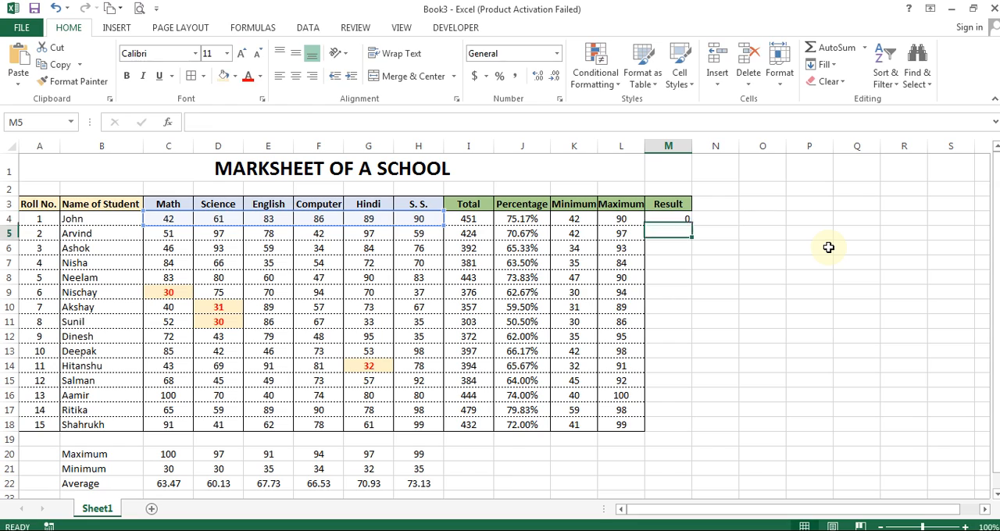
Step: Centre the count in M4 and fill its formula down the Result column to row 18
{"action": "key", "text": "Up"}
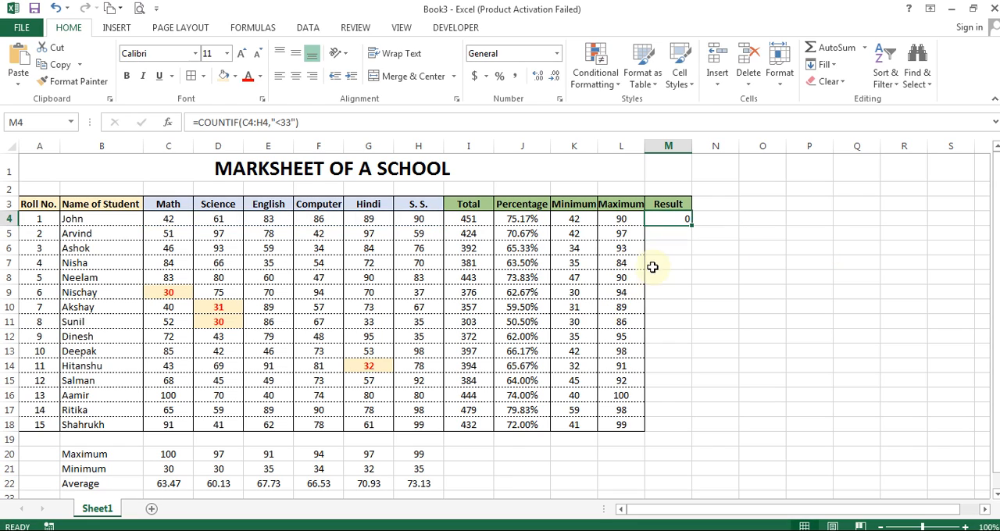
{"action": "left_click", "coordinate": [296, 76]}
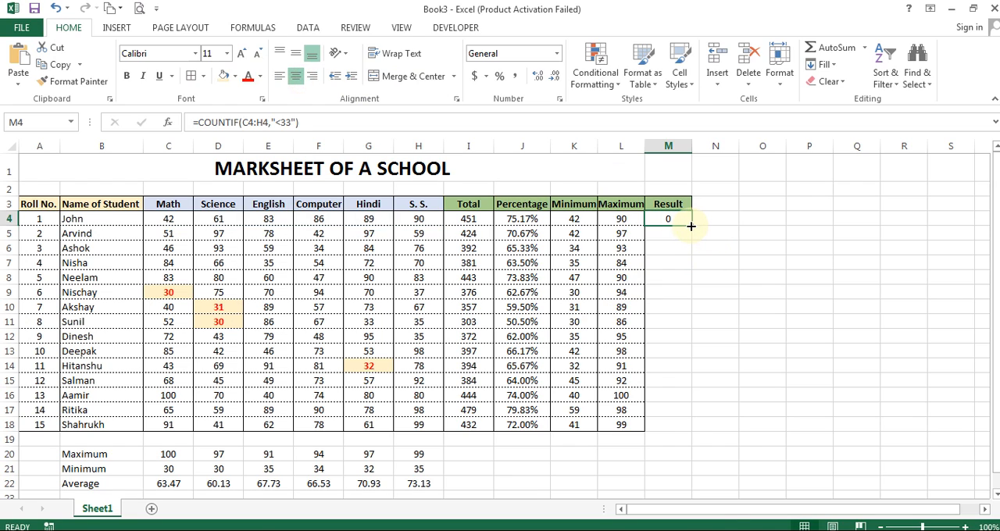
{"action": "double_click", "coordinate": [697, 227]}
{"action": "left_click", "coordinate": [719, 221]}
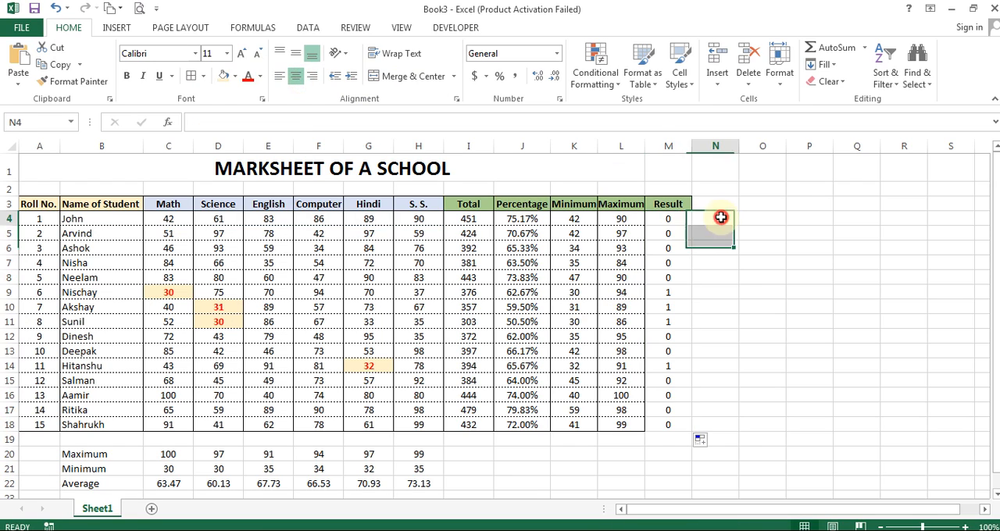
{"action": "left_click", "coordinate": [669, 292]}
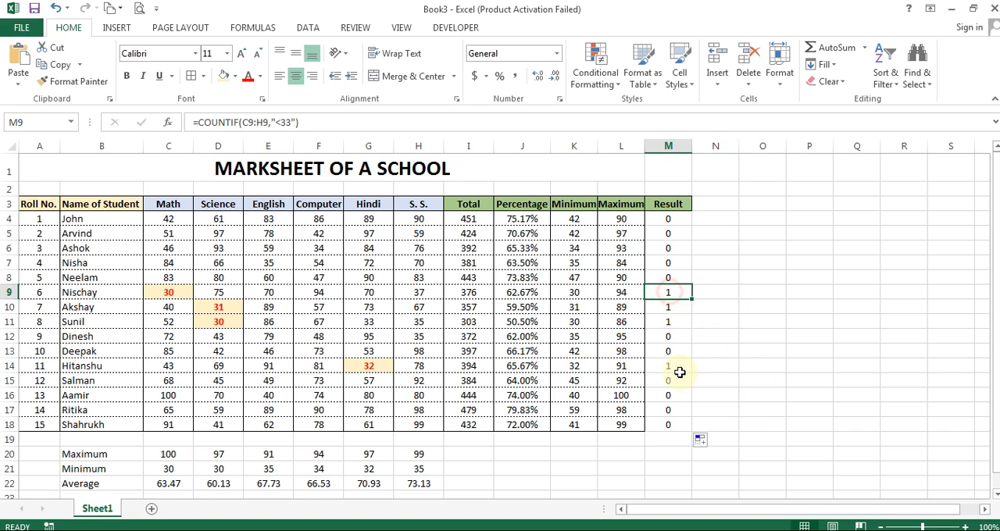
{"action": "left_click", "coordinate": [670, 311]}
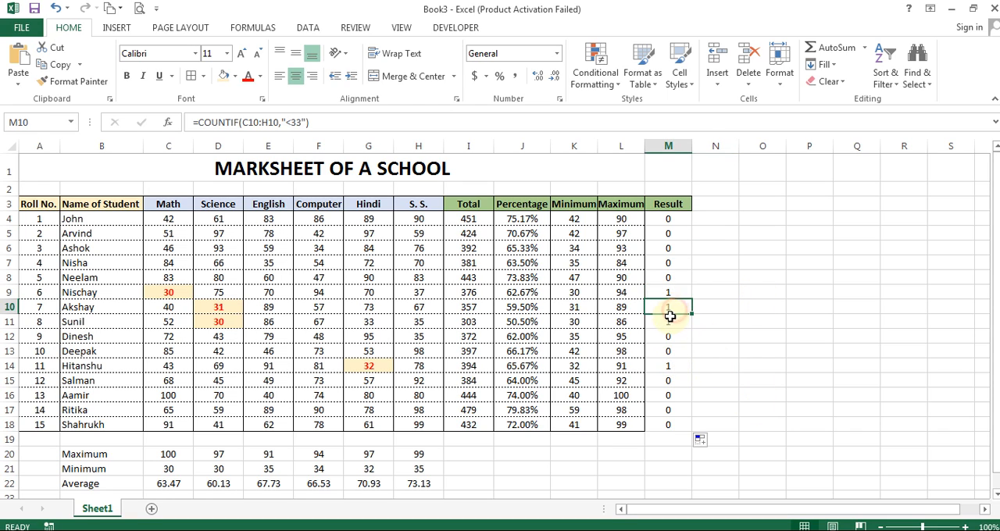
{"action": "left_click", "coordinate": [678, 364]}
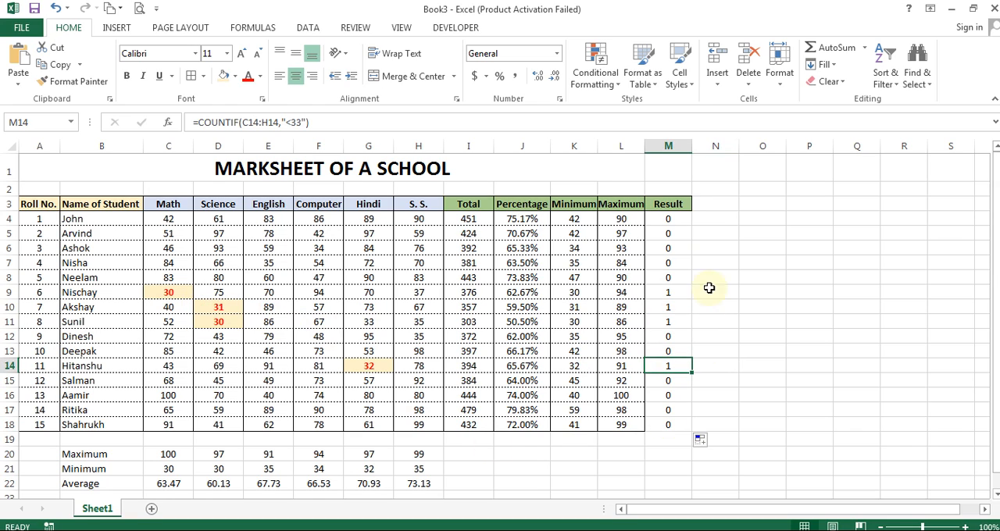
{"action": "left_click", "coordinate": [709, 226]}
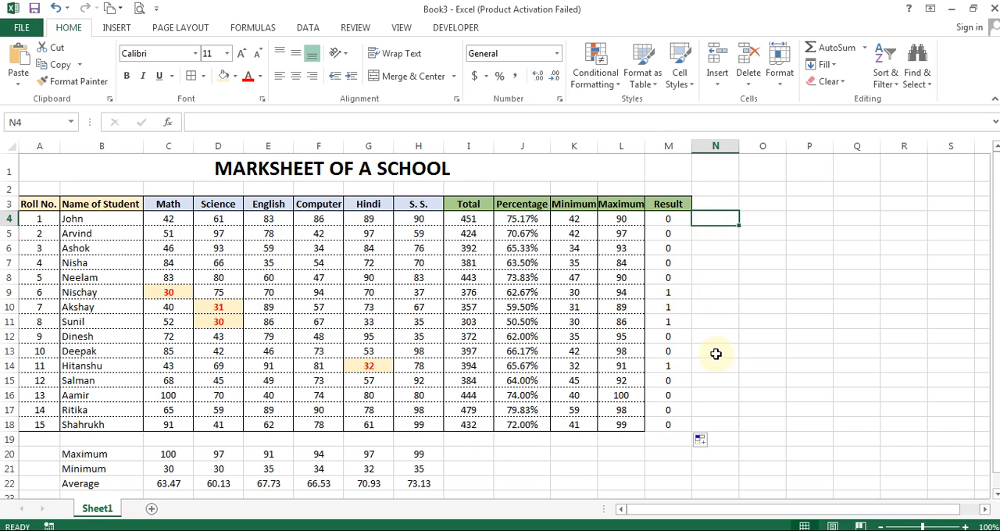
Step: Test the count formula by setting the Hindi mark in G14 to 33 and then back to 32
{"action": "left_click", "coordinate": [364, 364]}
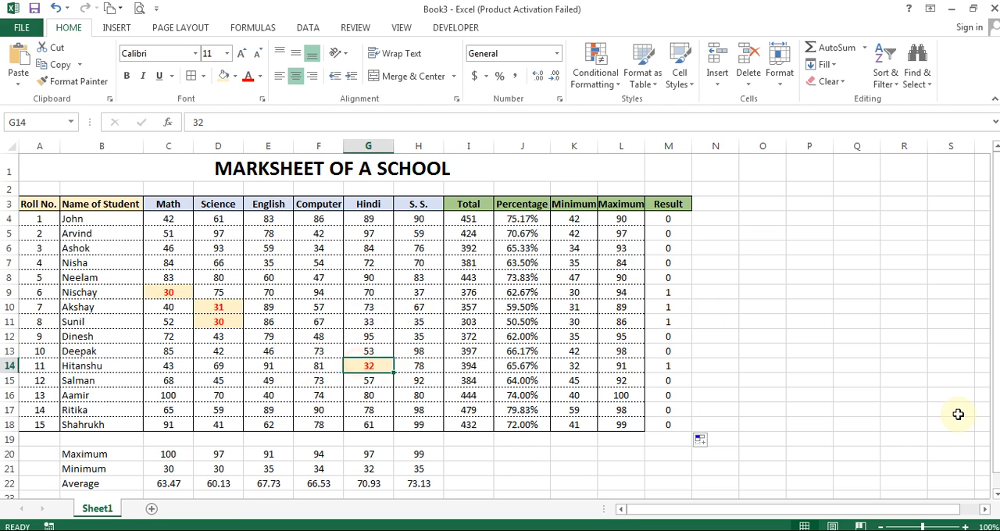
{"action": "type", "text": "33"}
{"action": "key", "text": "Return"}
{"action": "key", "text": "Up"}
{"action": "type", "text": "32"}
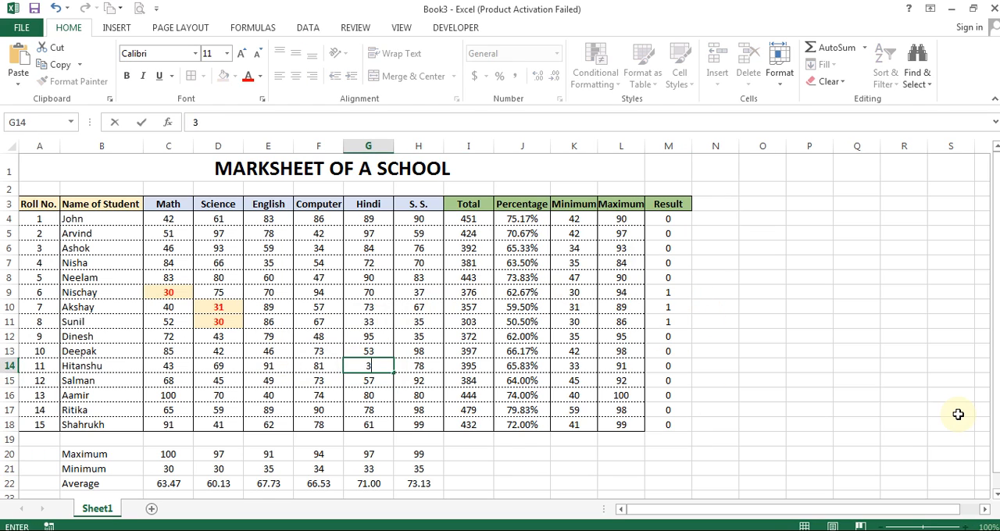
{"action": "key", "text": "Return"}
{"action": "key", "text": "Up"}
{"action": "key", "text": "Right"}
{"action": "key", "text": "Right"}
{"action": "key", "text": "Right"}
{"action": "key", "text": "Right"}
{"action": "key", "text": "Right"}
{"action": "key", "text": "Right"}
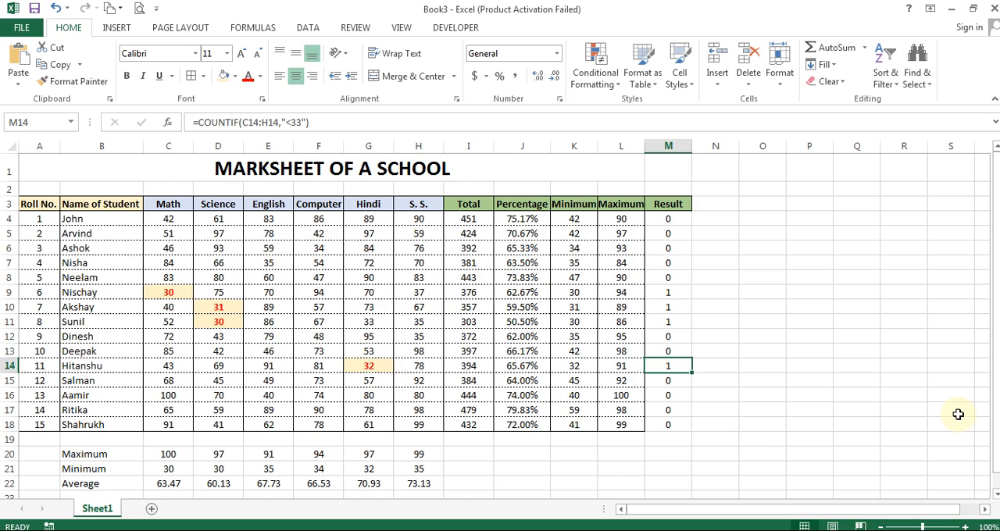
Step: Add a second "Result" column heading in cell N3, next to the count column
{"action": "key", "text": "Up"}
{"action": "key", "text": "Up"}
{"action": "key", "text": "Up"}
{"action": "key", "text": "Up"}
{"action": "key", "text": "Up"}
{"action": "key", "text": "Up"}
{"action": "key", "text": "Up"}
{"action": "key", "text": "Up"}
{"action": "key", "text": "Up"}
{"action": "key", "text": "Up"}
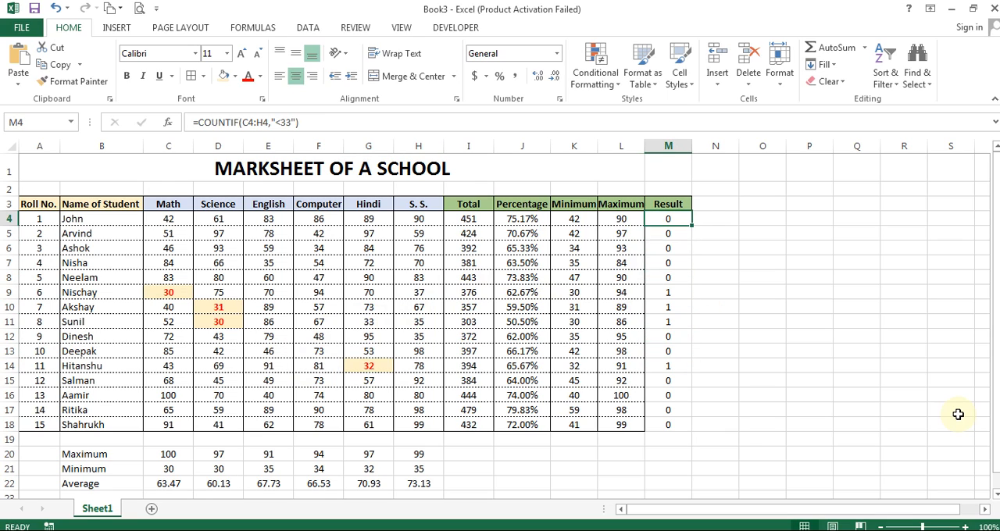
{"action": "key", "text": "Right"}
{"action": "key", "text": "Up"}
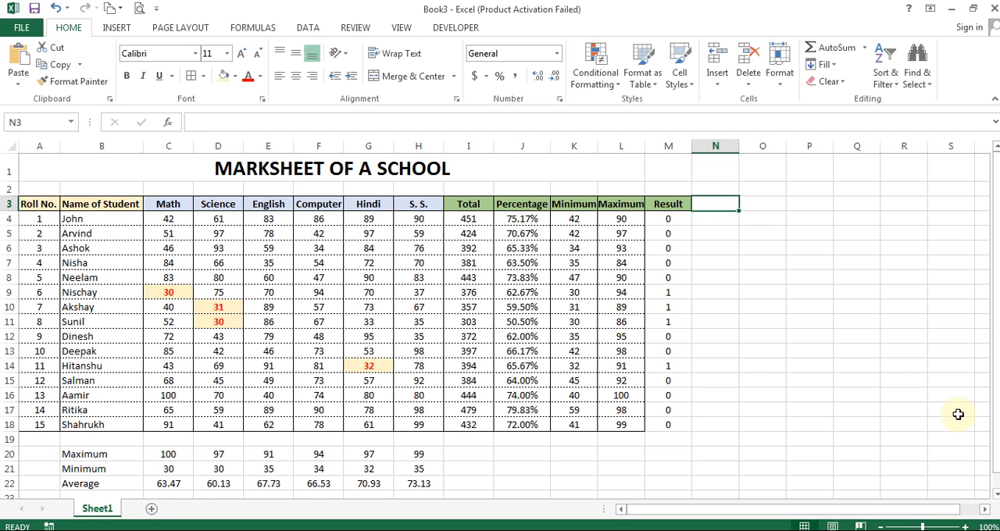
{"action": "type", "text": "Result"}
{"action": "key", "text": "Return"}
{"action": "key", "text": "Left"}
{"action": "key", "text": "Right"}
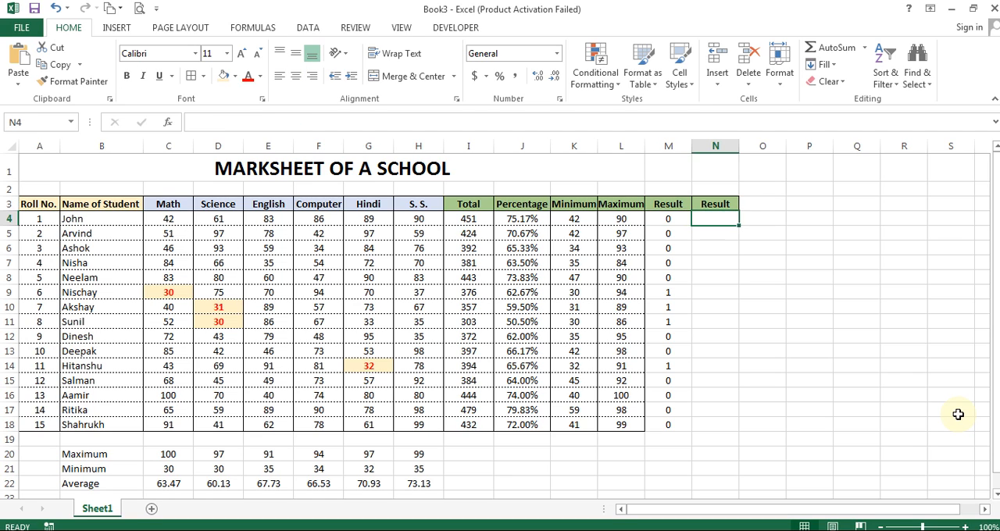
{"action": "key", "text": "Left"}
{"action": "key", "text": "Right"}
{"action": "key", "text": "Left"}
{"action": "key", "text": "Right"}
Step: Set the Computer mark in F14 to 28 to test the count with a second mark below 33
{"action": "key", "text": "Left"}
{"action": "key", "text": "Down"}
{"action": "key", "text": "Down"}
{"action": "key", "text": "Down"}
{"action": "key", "text": "Left"}
{"action": "key", "text": "Left"}
{"action": "key", "text": "Left"}
{"action": "key", "text": "Left"}
{"action": "key", "text": "Left"}
{"action": "key", "text": "Left"}
{"action": "key", "text": "Left"}
{"action": "key", "text": "Left"}
{"action": "key", "text": "Left"}
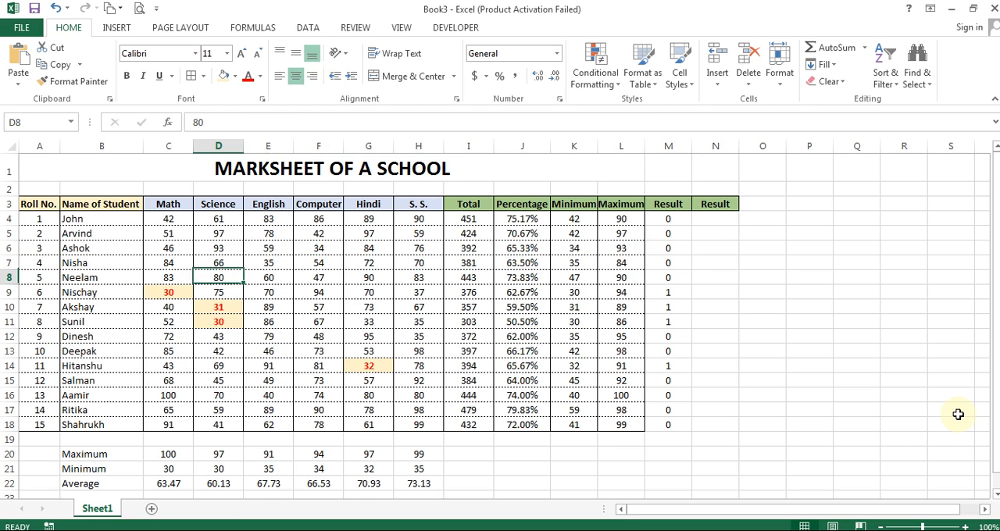
{"action": "key", "text": "Down"}
{"action": "key", "text": "Down"}
{"action": "key", "text": "Down"}
{"action": "key", "text": "Down"}
{"action": "key", "text": "Down"}
{"action": "key", "text": "Down"}
{"action": "key", "text": "Down"}
{"action": "key", "text": "Right"}
{"action": "key", "text": "Right"}
{"action": "key", "text": "Right"}
{"action": "key", "text": "Left"}
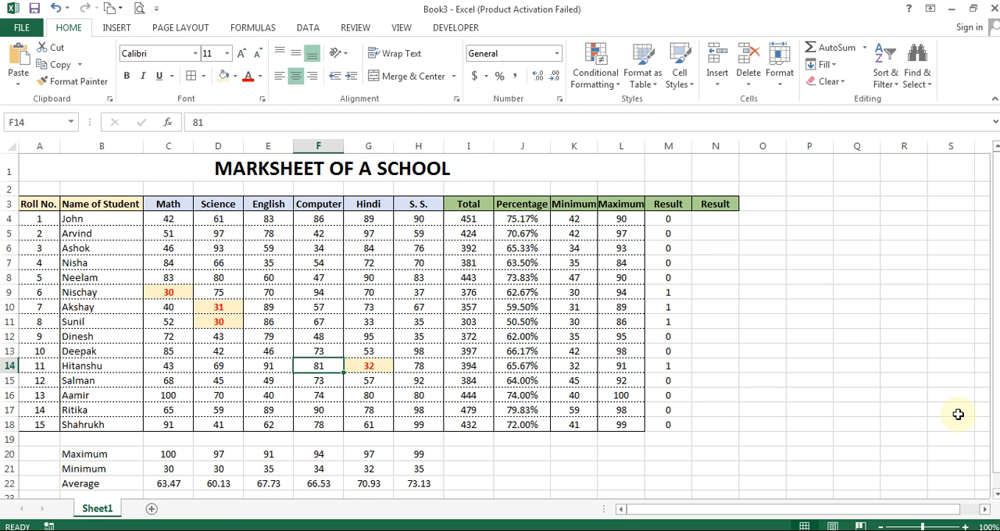
{"action": "type", "text": "28"}
{"action": "key", "text": "Return"}
{"action": "key", "text": "Up"}
{"action": "key", "text": "Right"}
{"action": "key", "text": "Right"}
{"action": "key", "text": "Right"}
{"action": "key", "text": "Right"}
{"action": "key", "text": "Right"}
{"action": "key", "text": "Right"}
{"action": "key", "text": "Right"}
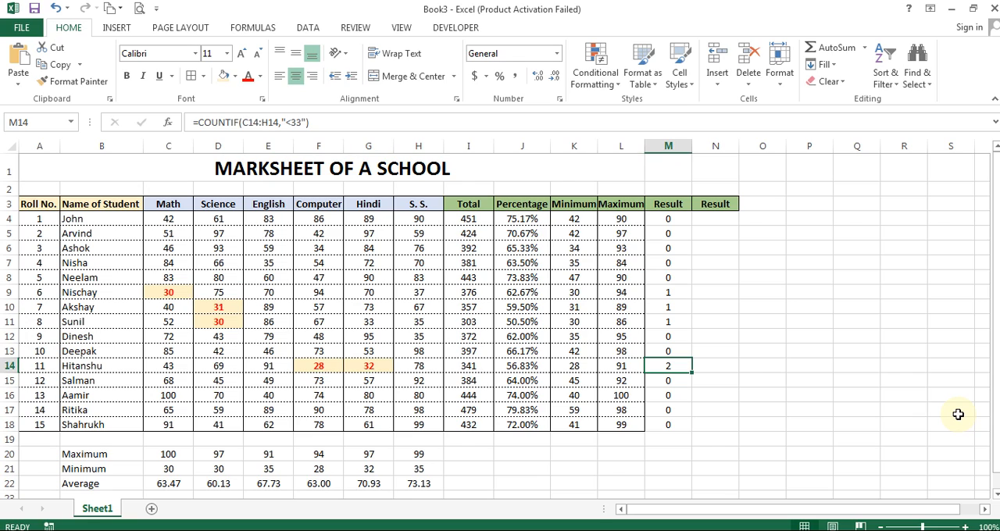
Step: Enter PASS in N4 as the first student's result
{"action": "key", "text": "Right"}
{"action": "key", "text": "ctrl+Up"}
{"action": "key", "text": "Down"}
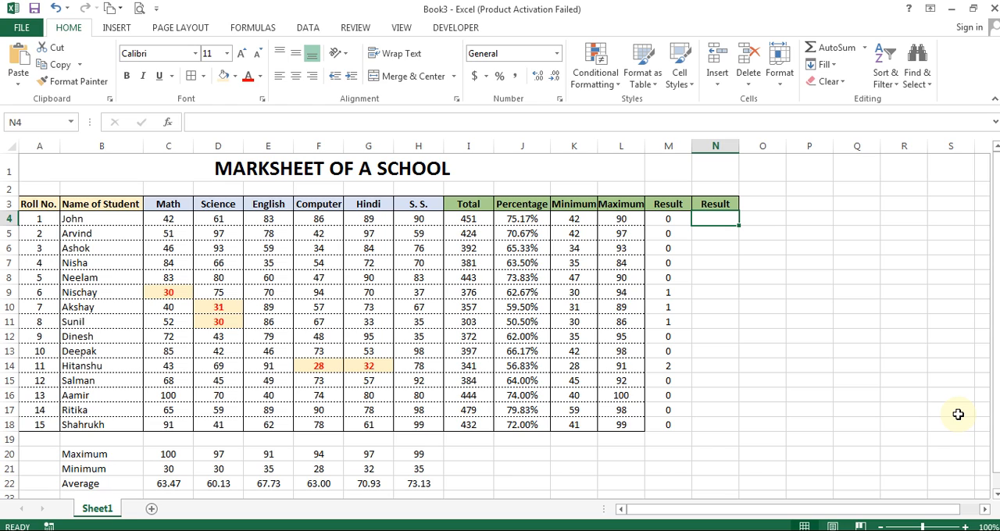
{"action": "type", "text": "pa"}
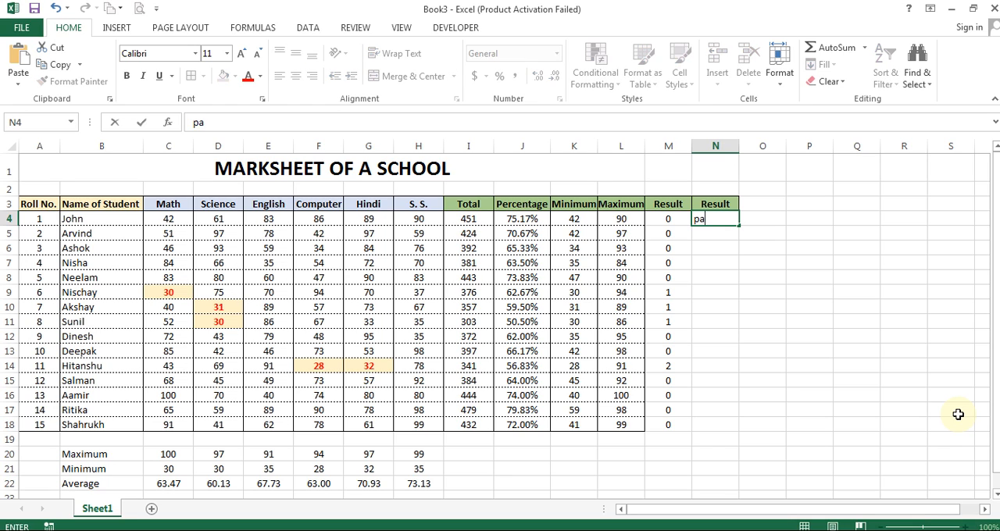
{"action": "key", "text": "Escape"}
{"action": "type", "text": "PASS"}
{"action": "key", "text": "Left"}
{"action": "key", "text": "Left"}
{"action": "key", "text": "Left"}
{"action": "key", "text": "Left"}
{"action": "key", "text": "Left"}
{"action": "key", "text": "Left"}
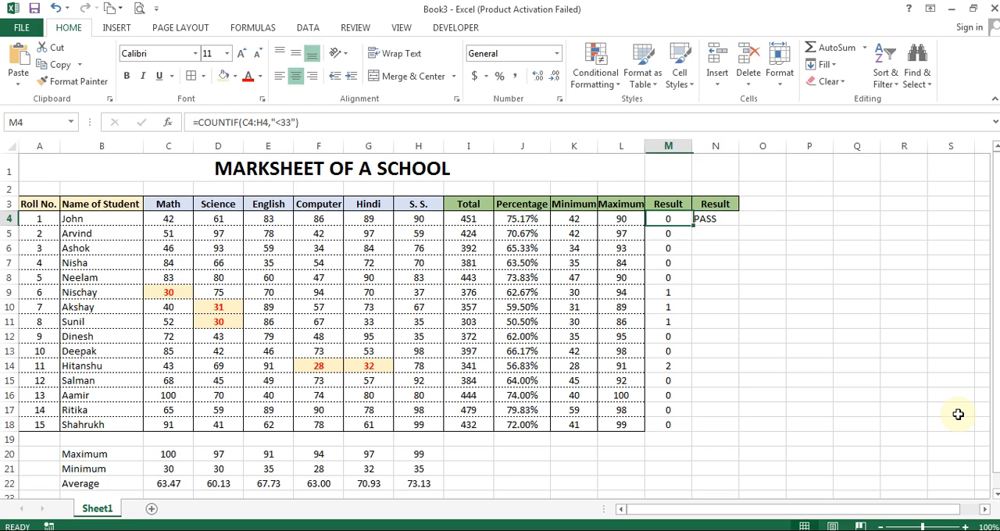
{"action": "key", "text": "Left"}
{"action": "key", "text": "Left"}
{"action": "key", "text": "Left"}
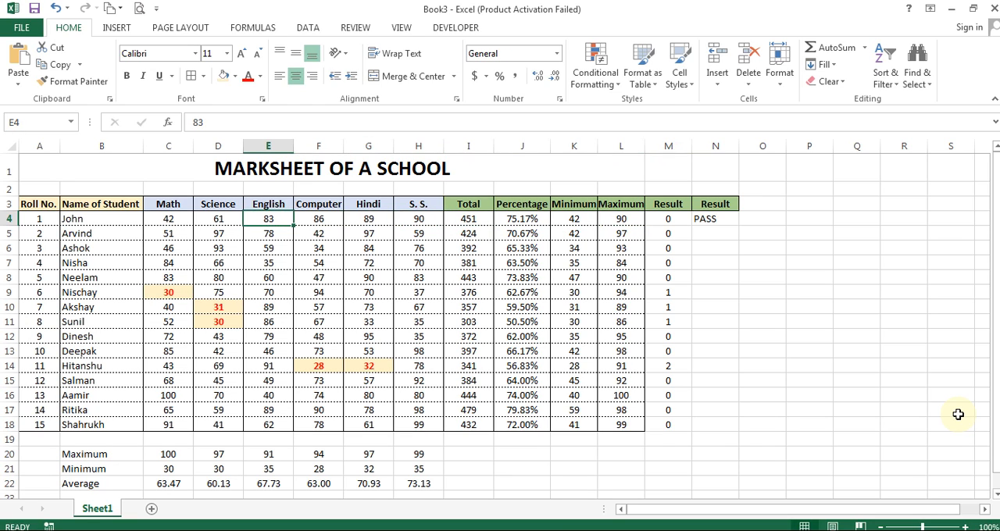
Step: Set the first student's Math mark in C4 to 24 to test the typed PASS result, and undo the change
{"action": "key", "text": "Left"}
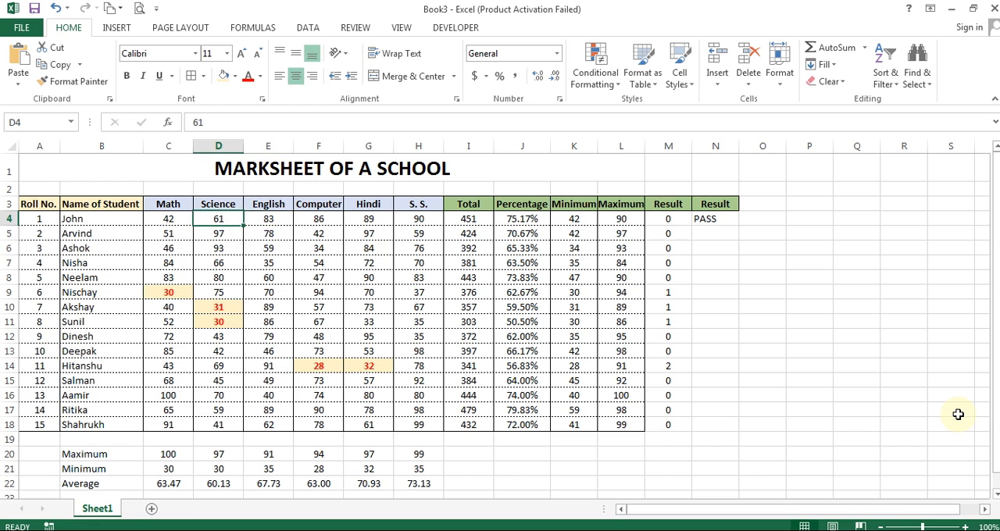
{"action": "key", "text": "Left"}
{"action": "type", "text": "24"}
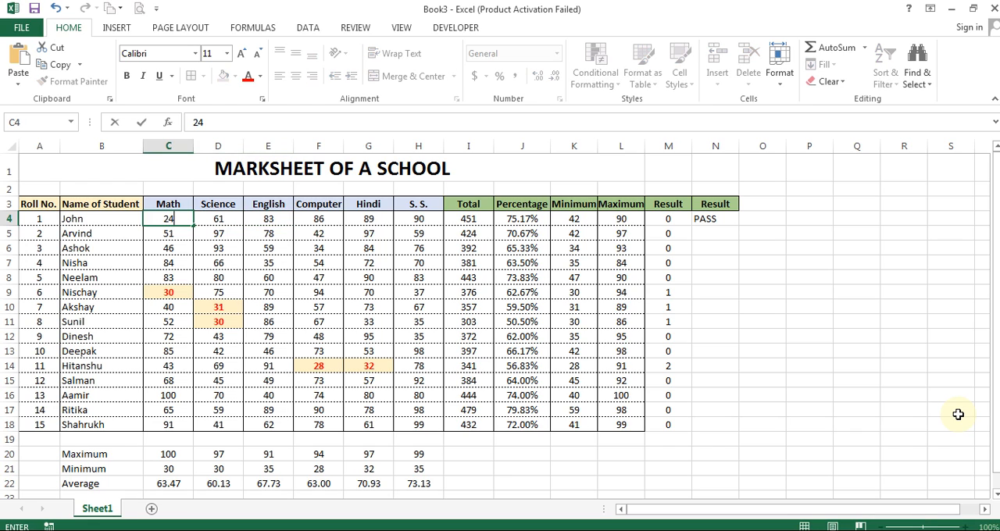
{"action": "key", "text": "Return"}
{"action": "key", "text": "Up"}
{"action": "key", "text": "ctrl+Right"}
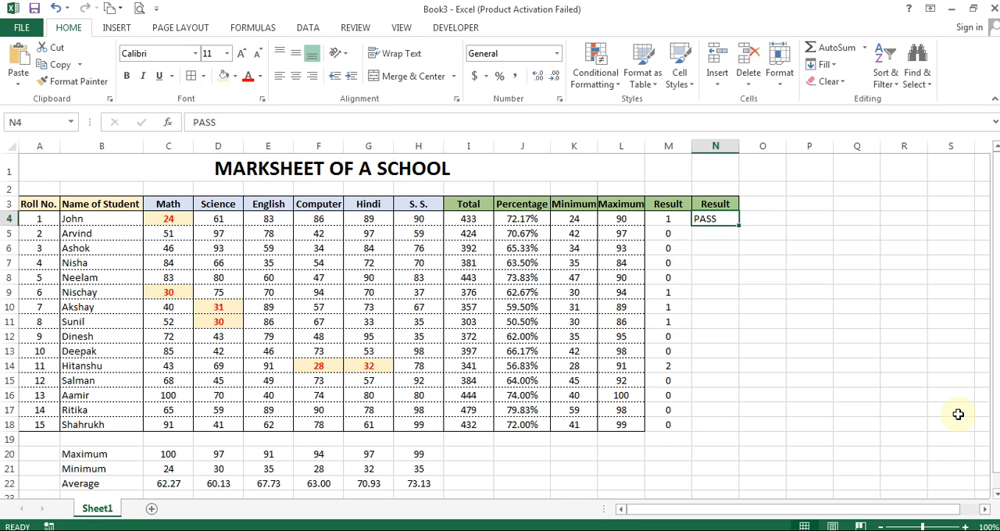
{"action": "key", "text": "ctrl+z"}
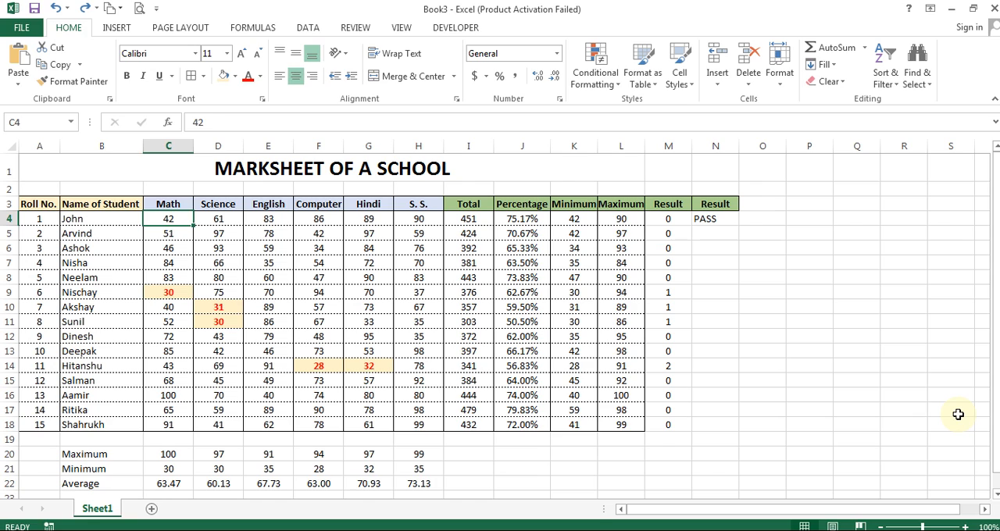
Step: Replace the typed result in N4 with the formula =IF(M4>0,FAIL,PASS)
{"action": "key", "text": "ctrl+Right"}
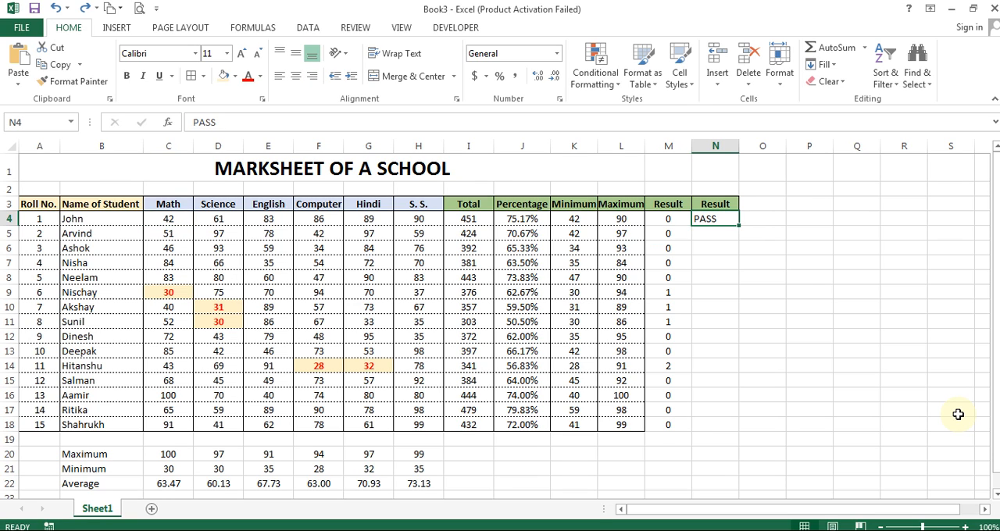
{"action": "key", "text": "Delete"}
{"action": "type", "text": "=if"}
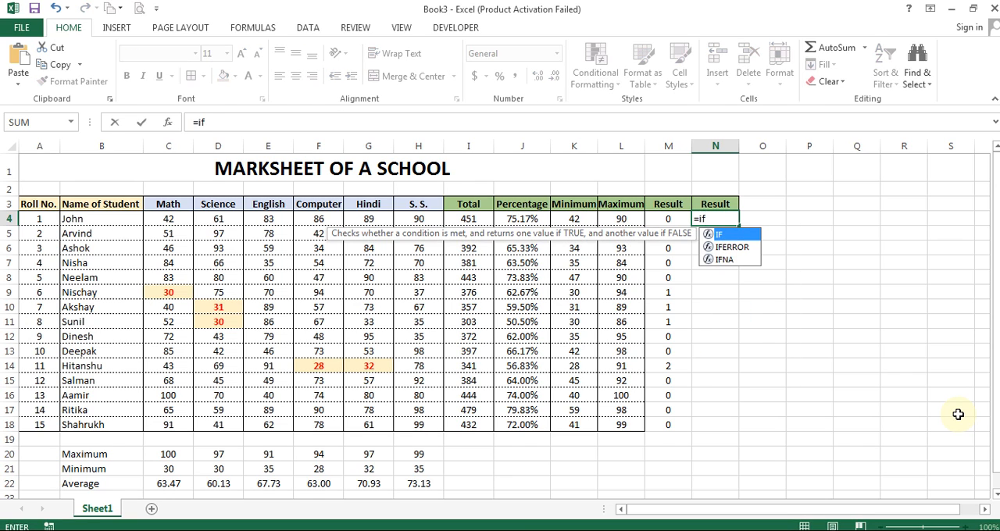
{"action": "type", "text": "("}
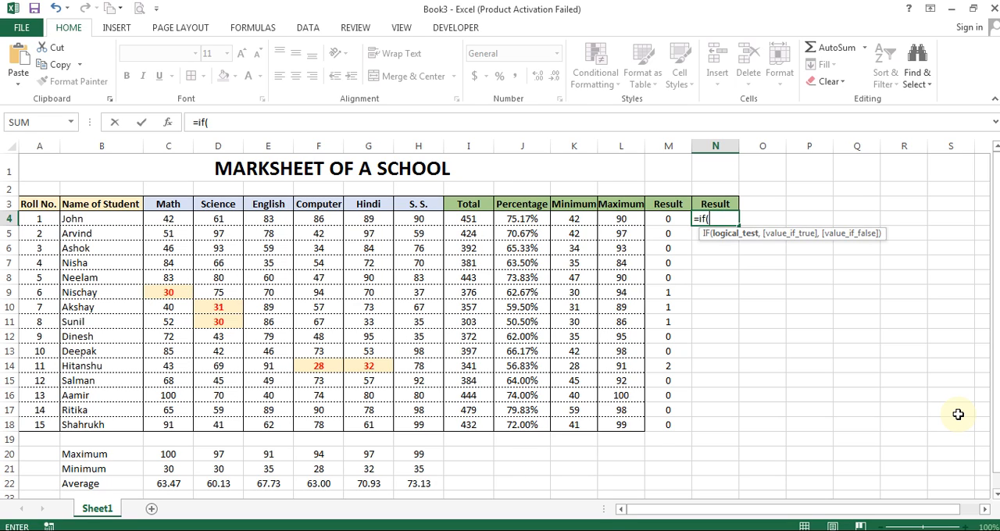
{"action": "left_click", "coordinate": [685, 219]}
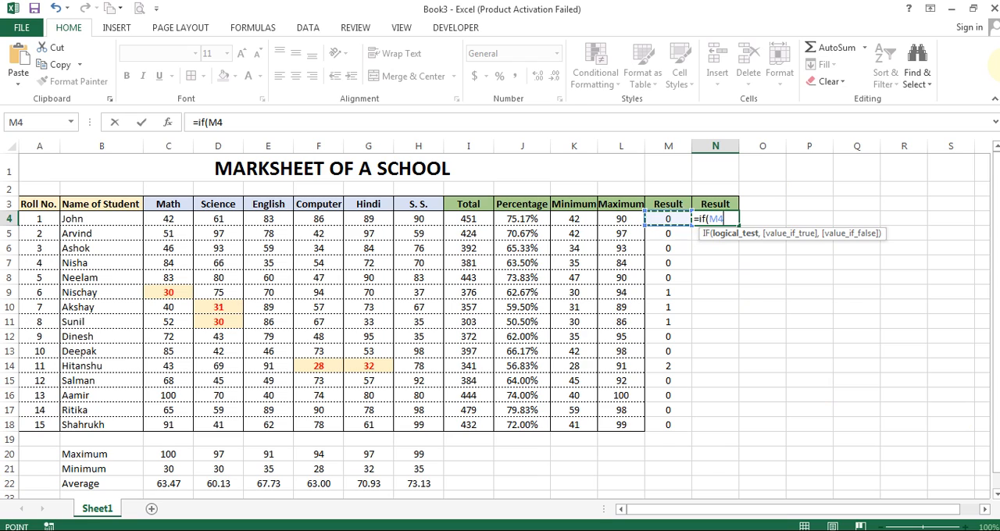
{"action": "type", "text": ">0"}
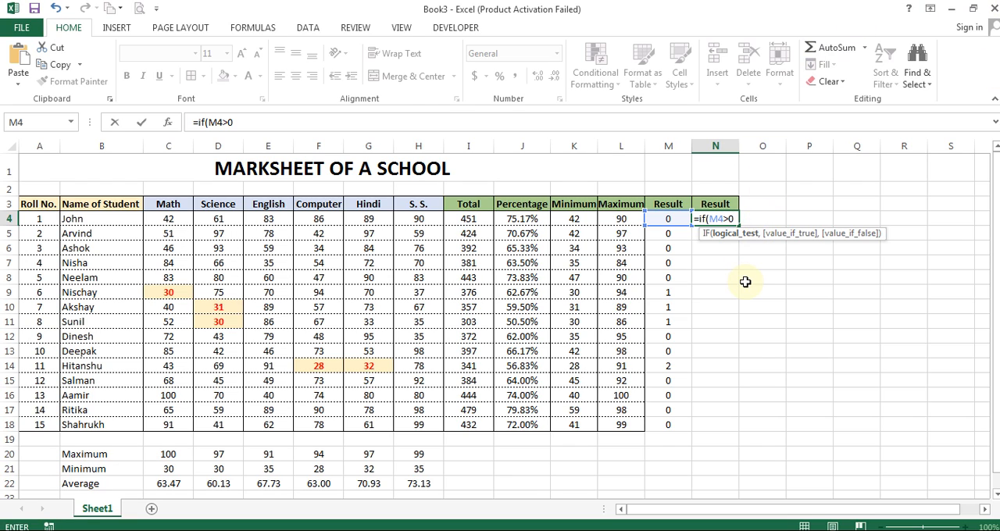
{"action": "type", "text": ","}
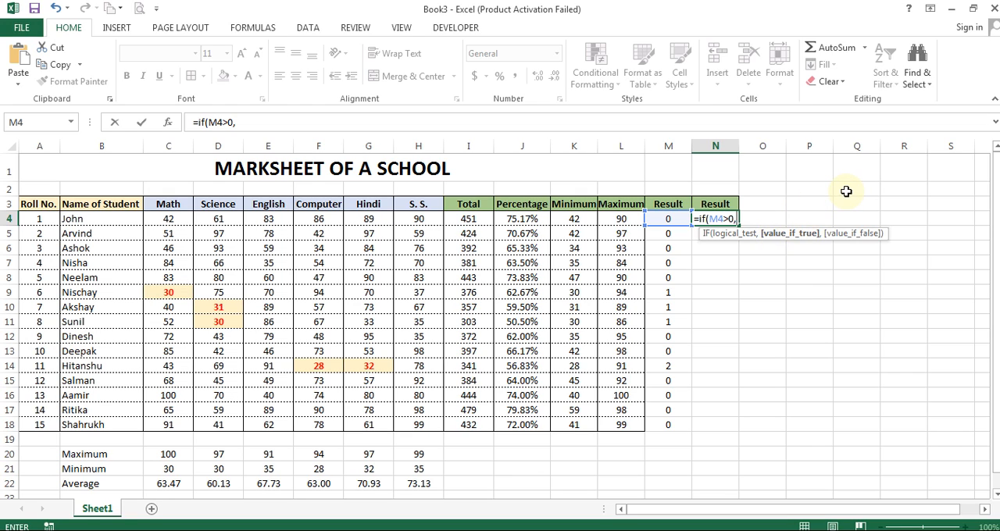
{"action": "type", "text": "FAIL,"}
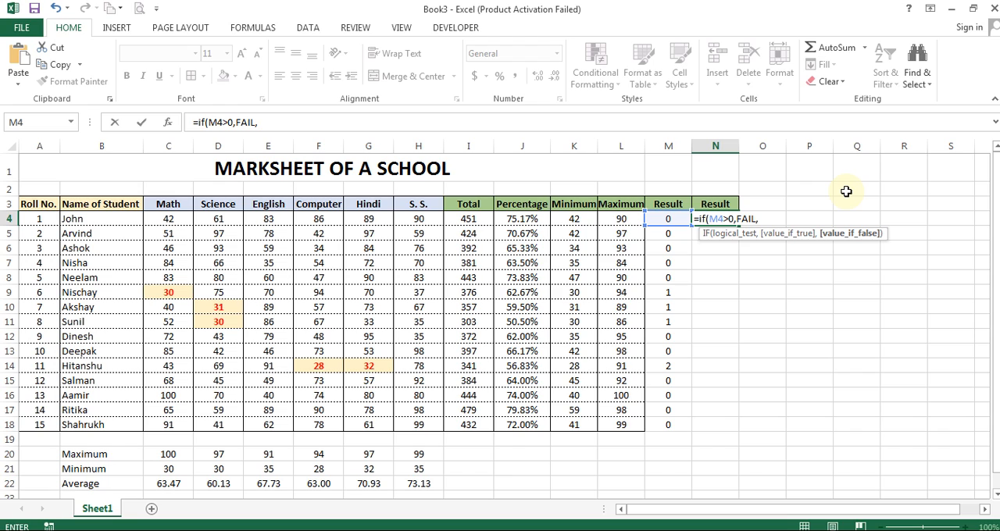
{"action": "type", "text": "PASS)"}
{"action": "key", "text": "Return"}
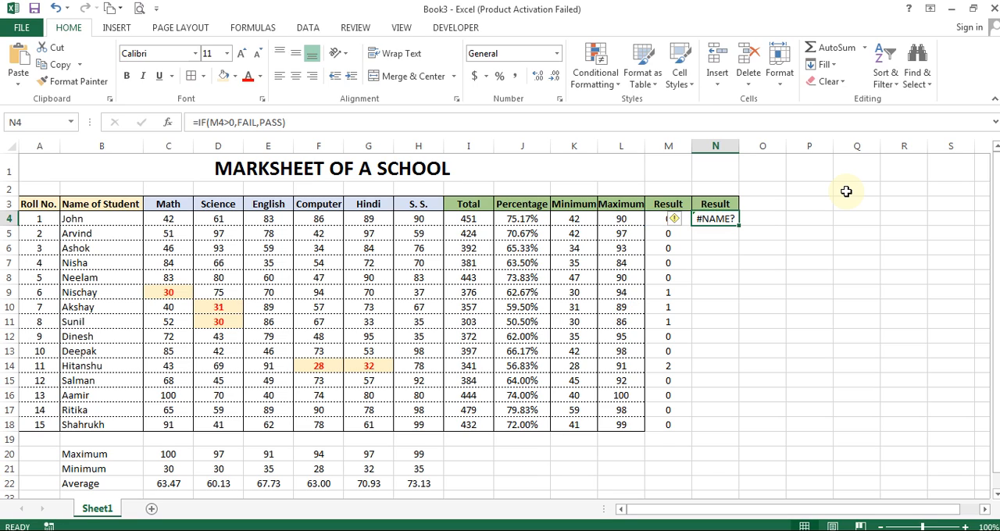
Step: Enclose FAIL in double quotation marks in the IF formula in N4
{"action": "key", "text": "F2"}
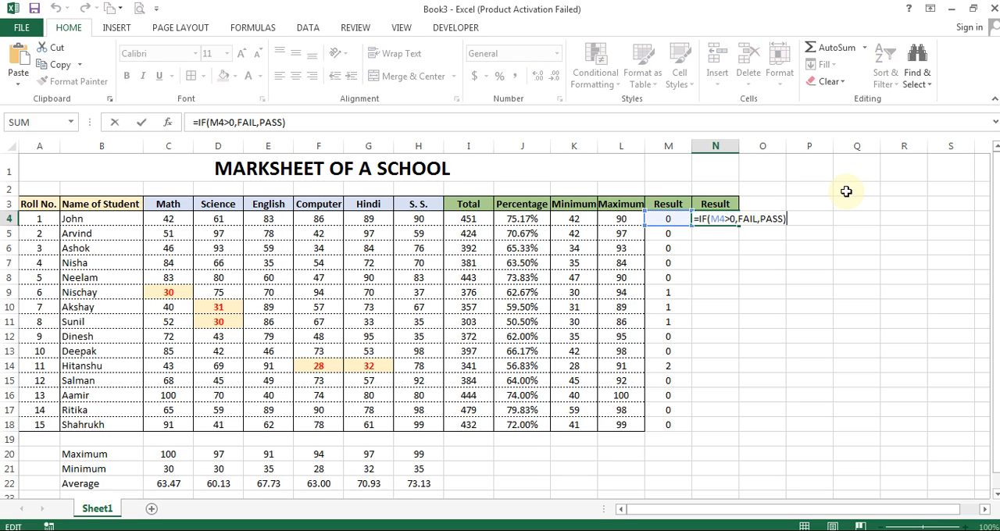
{"action": "key", "text": "Left"}
{"action": "key", "text": "Left"}
{"action": "key", "text": "Left"}
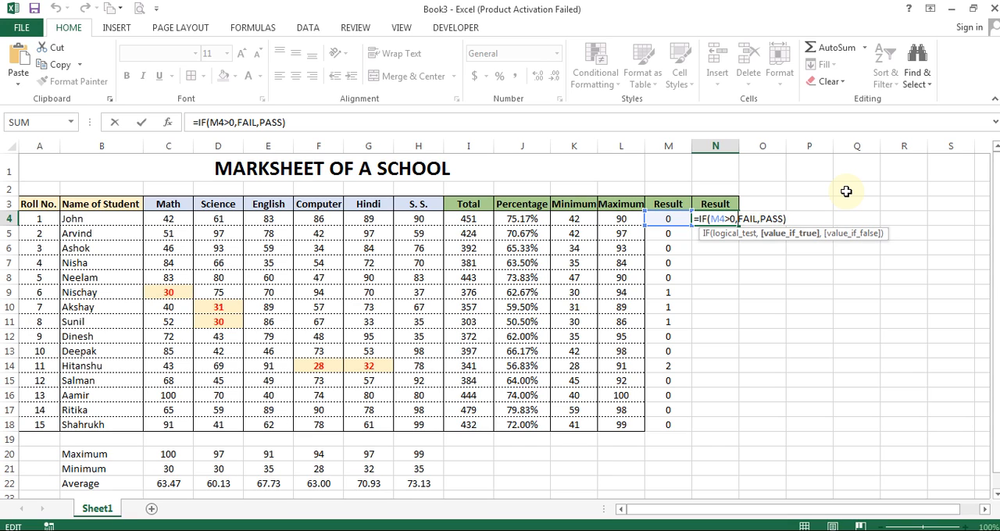
{"action": "type", "text": "\""}
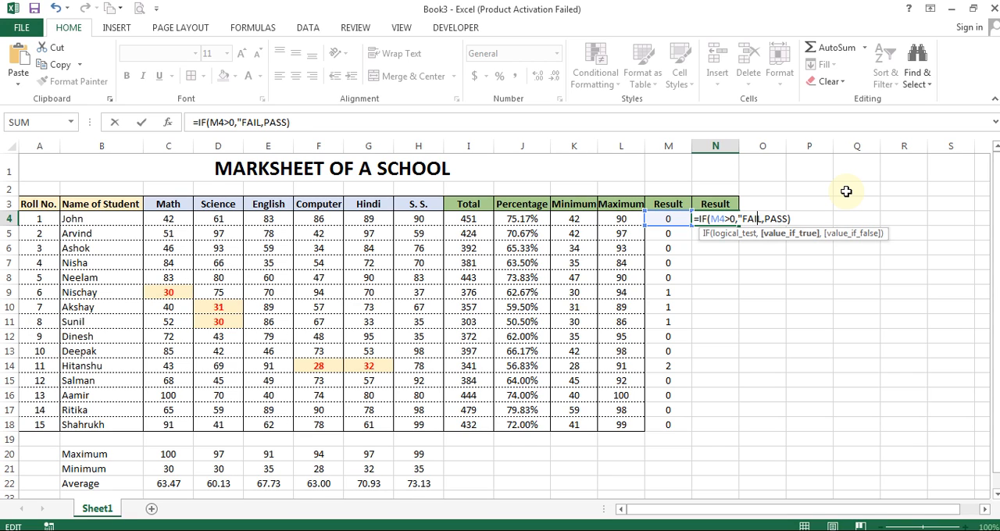
{"action": "key", "text": "Right"}
{"action": "key", "text": "Right"}
{"action": "key", "text": "Right"}
{"action": "key", "text": "Right"}
{"action": "type", "text": "\""}
Step: Enclose PASS in double quotation marks too, completing N4 as =IF(M4>0,"FAIL","PASS")
{"action": "key", "text": "Right"}
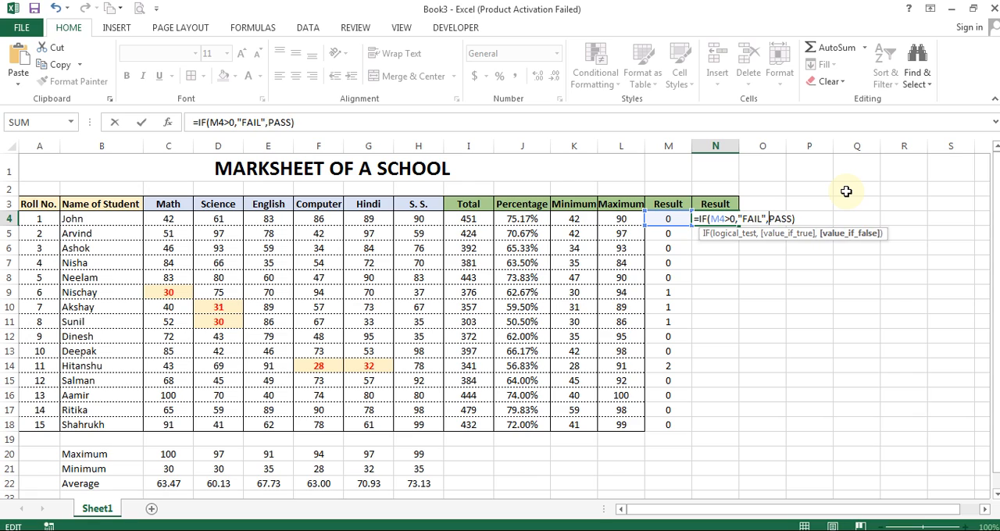
{"action": "type", "text": "\""}
{"action": "key", "text": "Right"}
{"action": "key", "text": "Right"}
{"action": "key", "text": "Right"}
{"action": "type", "text": "\""}
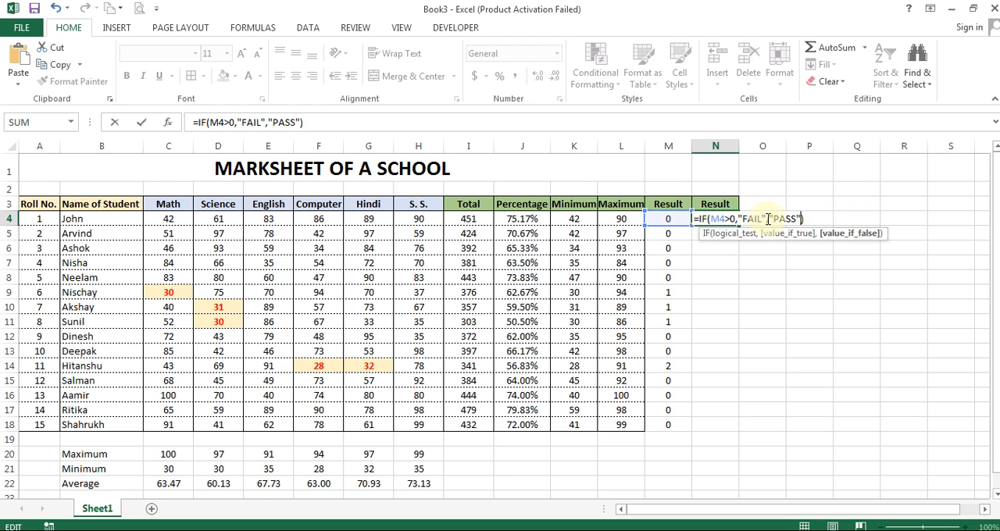
{"action": "key", "text": "Return"}
{"action": "key", "text": "Up"}
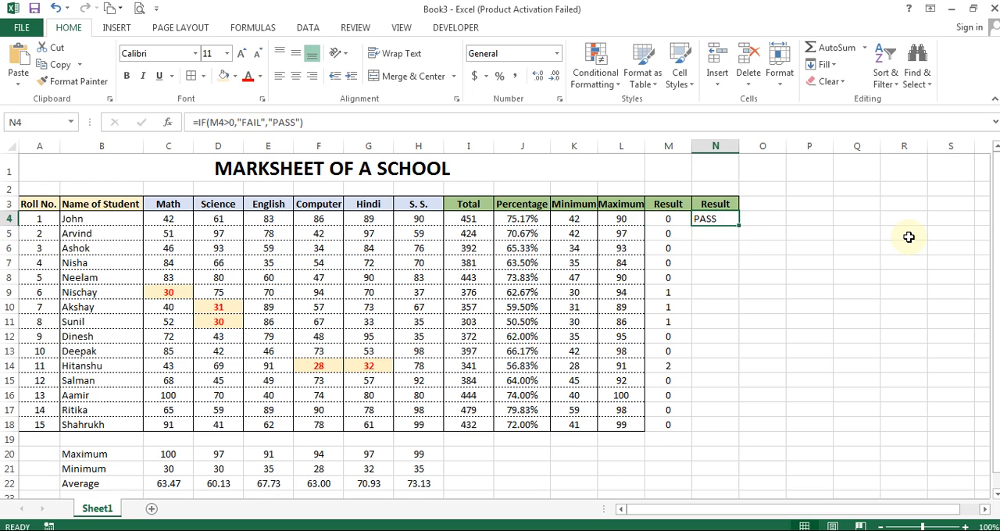
Step: Set the Math mark in C4 to 24 to test the IF formula with a failing mark
{"action": "key", "text": "Left"}
{"action": "key", "text": "Left"}
{"action": "key", "text": "Left"}
{"action": "key", "text": "Home"}
{"action": "key", "text": "Right"}
{"action": "key", "text": "Right"}
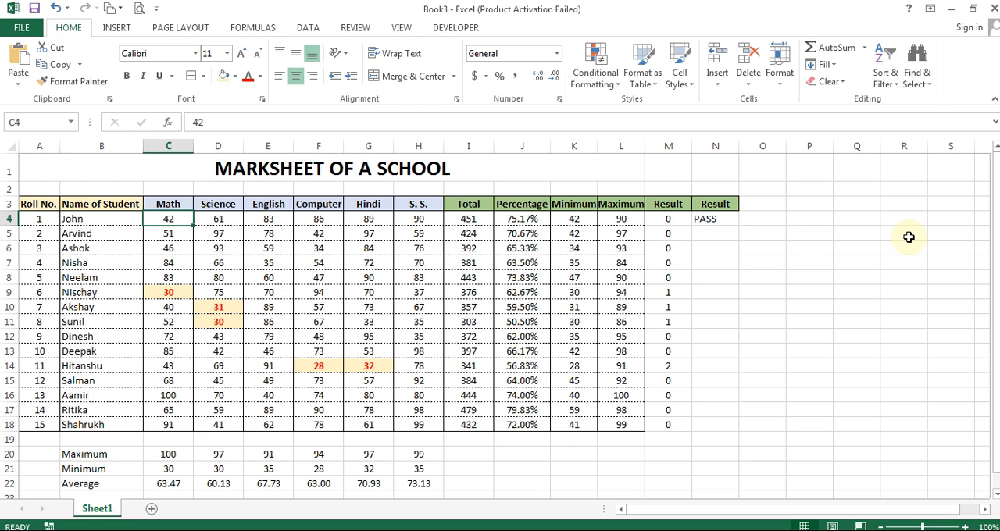
{"action": "type", "text": "24"}
{"action": "key", "text": "Return"}
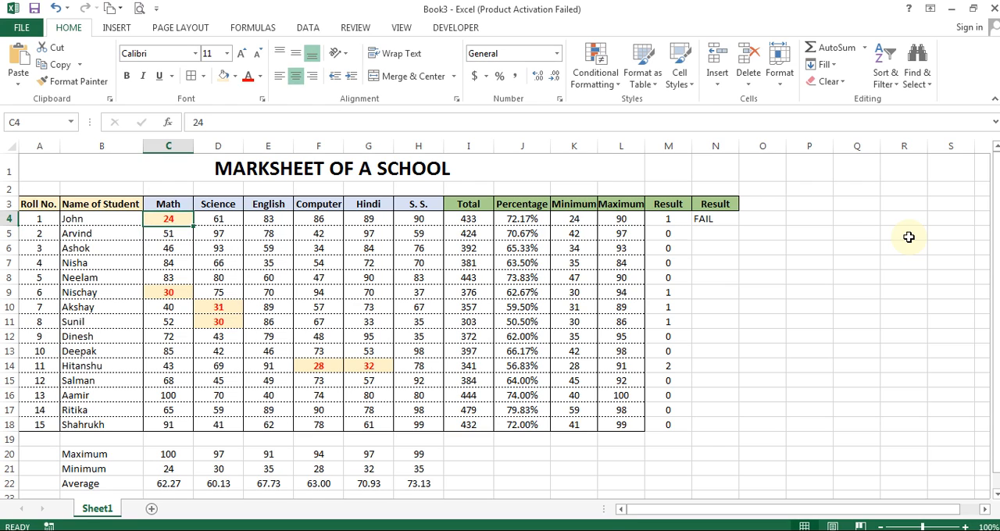
{"action": "key", "text": "Up"}
Step: Center the result in N4 and fill its formula down through N18 for all students
{"action": "key", "text": "ctrl+Right"}
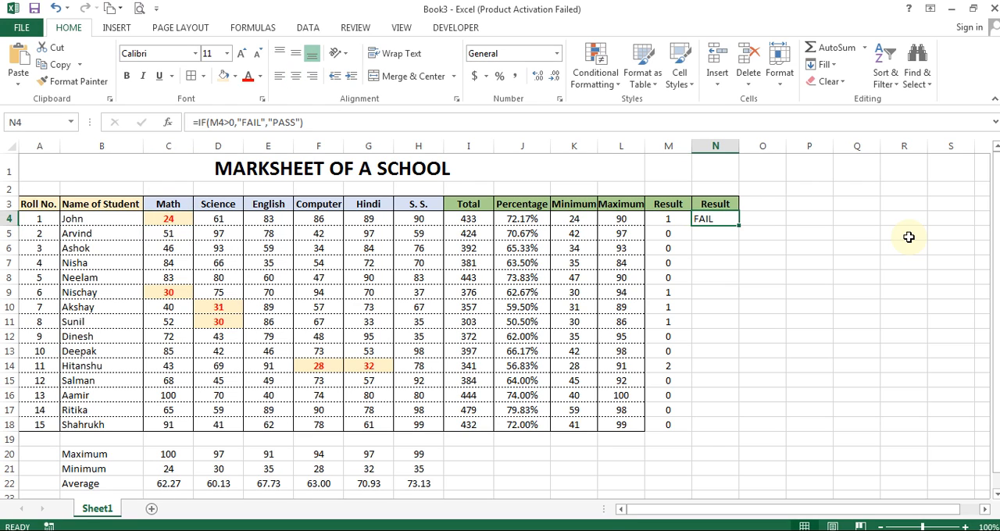
{"action": "left_click", "coordinate": [304, 77]}
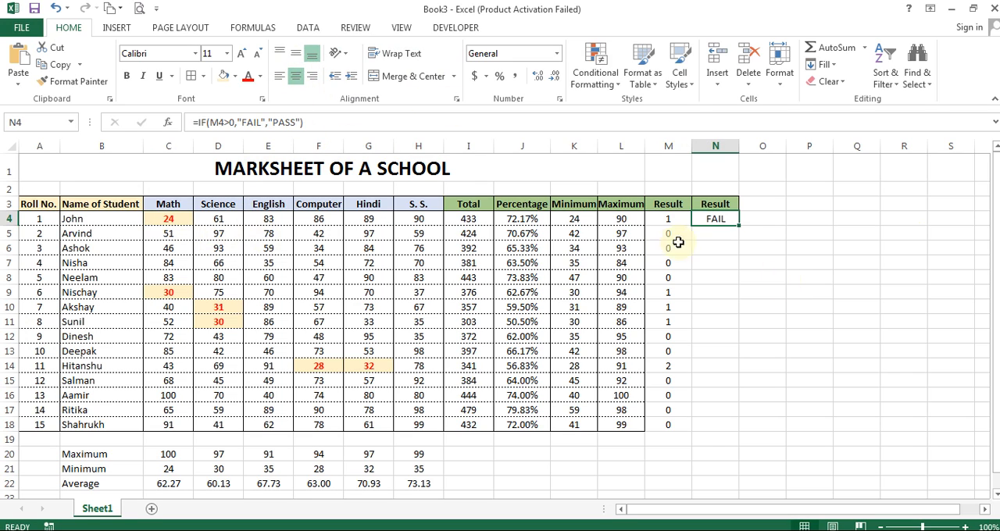
{"action": "double_click", "coordinate": [741, 224]}
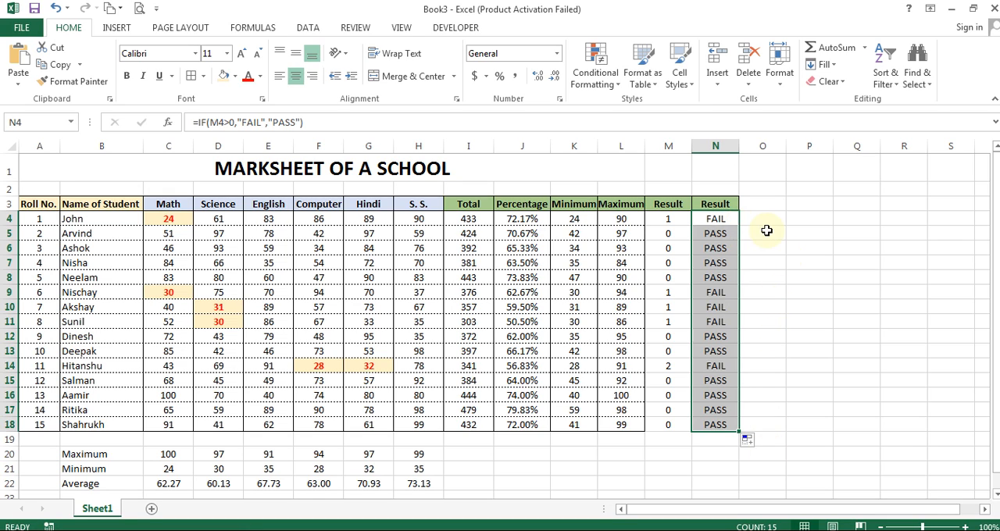
Step: Start a new conditional formatting rule for N4:N18 that formats only cells whose value is equal to FAIL
{"action": "left_click", "coordinate": [590, 70]}
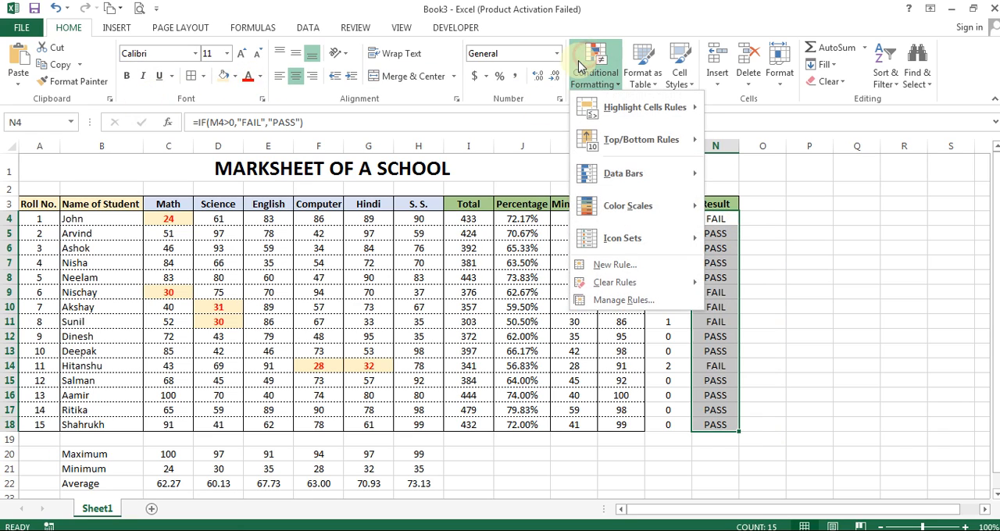
{"action": "left_click", "coordinate": [626, 267]}
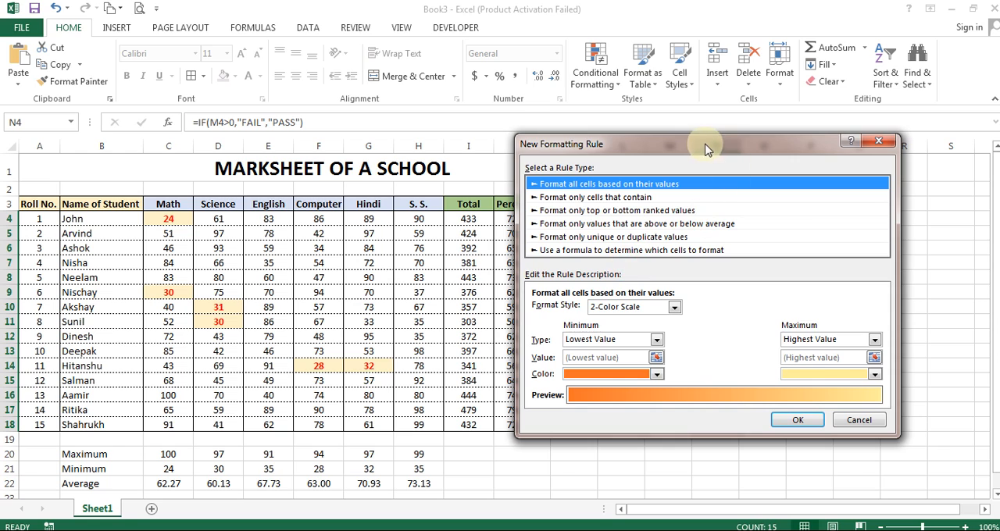
{"action": "left_click_drag", "start_coordinate": [705, 147], "coordinate": [326, 127]}
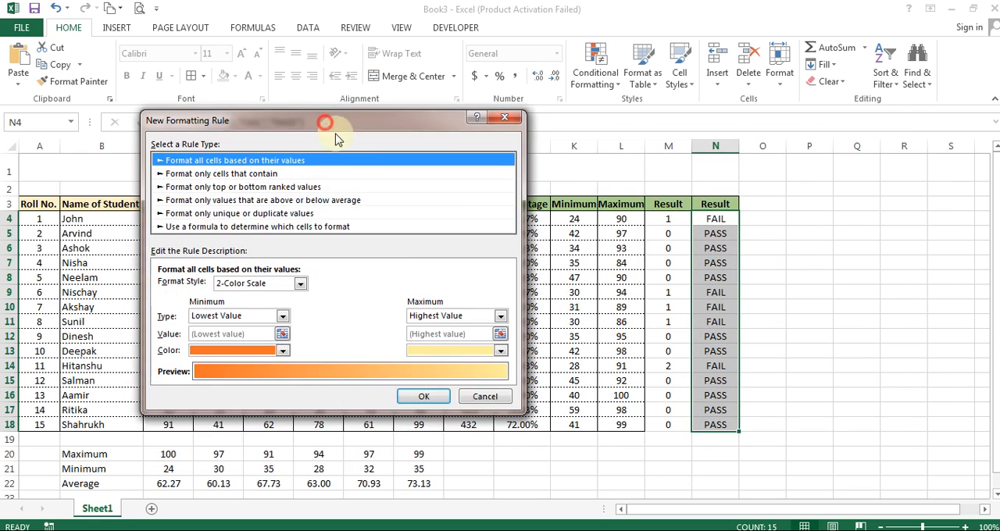
{"action": "left_click", "coordinate": [227, 175]}
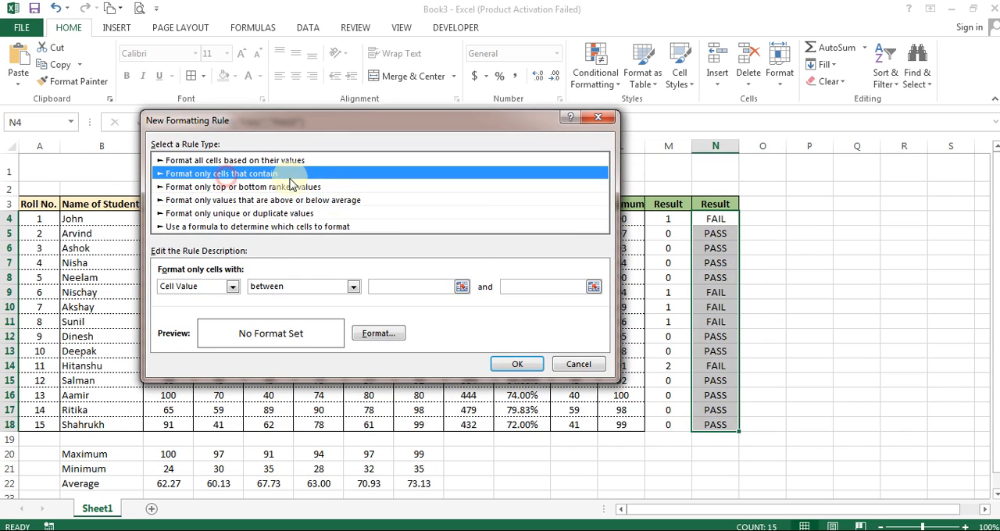
{"action": "left_click", "coordinate": [287, 289]}
{"action": "left_click", "coordinate": [280, 320]}
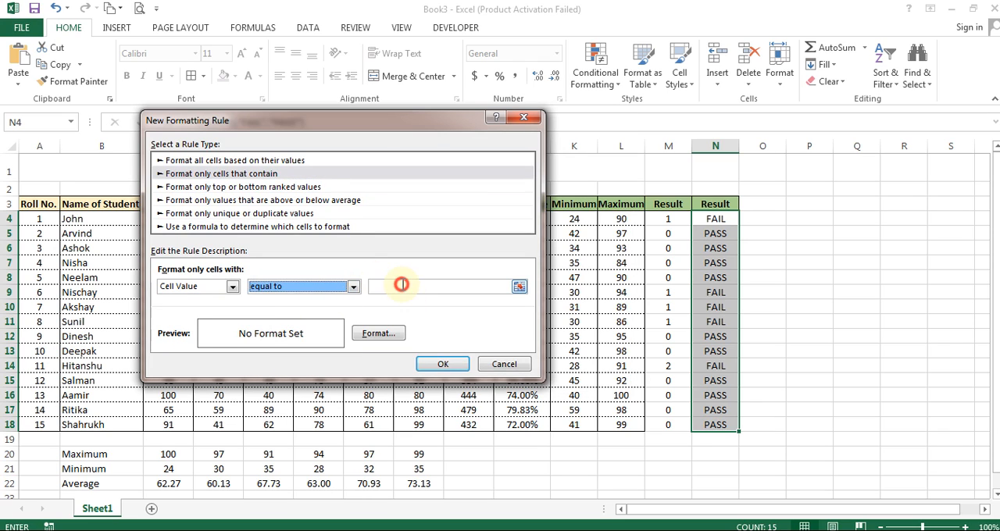
{"action": "left_click", "coordinate": [404, 285]}
{"action": "type", "text": "FAIL"}
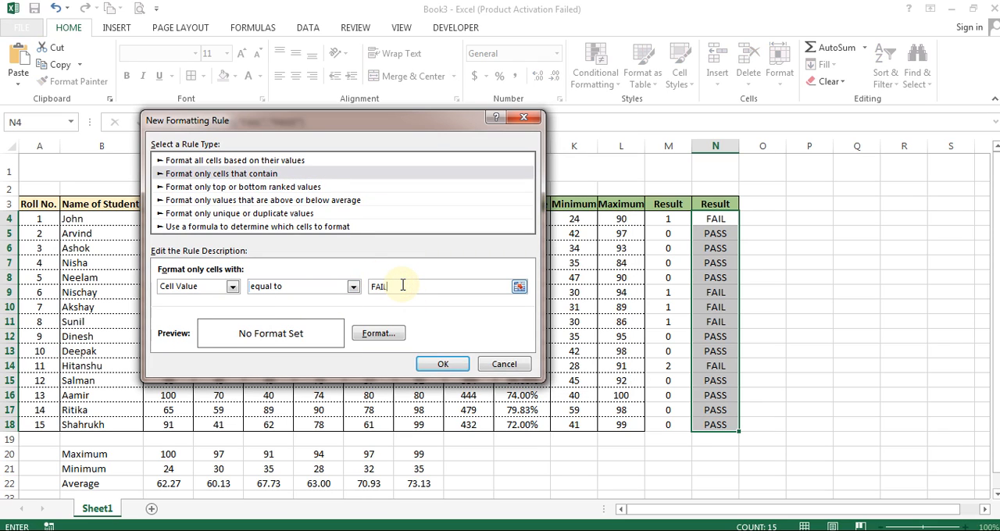
Step: Give the FAIL rule a light gold fill and a bold red font, and apply it to the result cells
{"action": "left_click", "coordinate": [391, 334]}
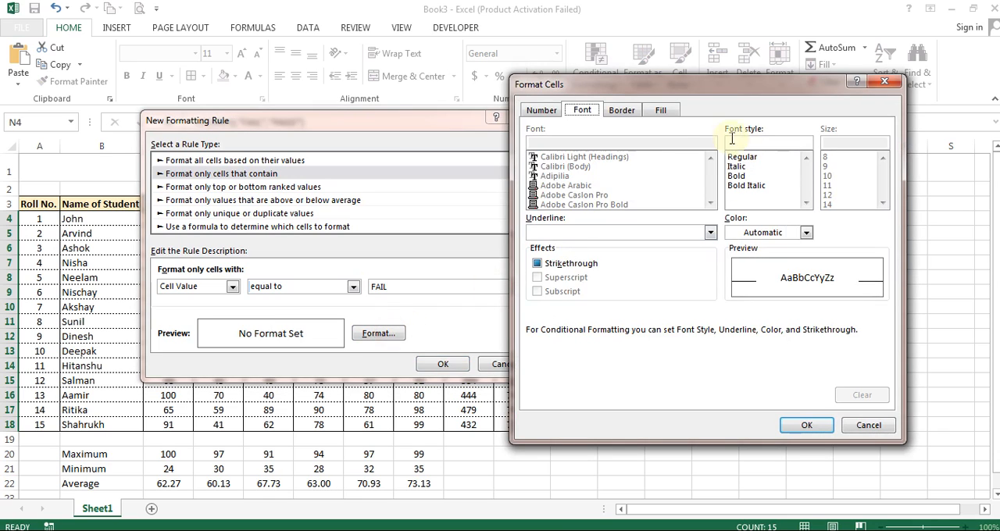
{"action": "left_click", "coordinate": [660, 115]}
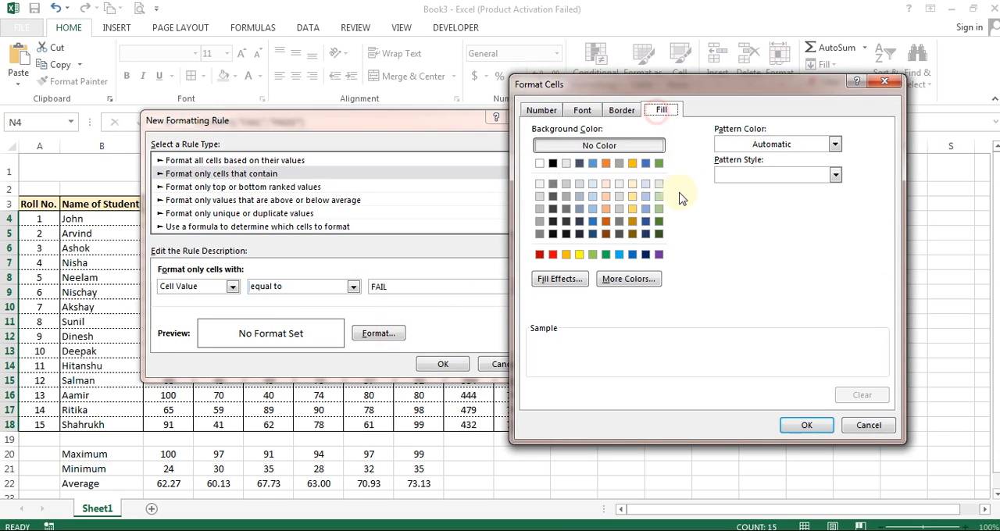
{"action": "left_click", "coordinate": [632, 184]}
{"action": "left_click", "coordinate": [582, 110]}
{"action": "left_click", "coordinate": [806, 232]}
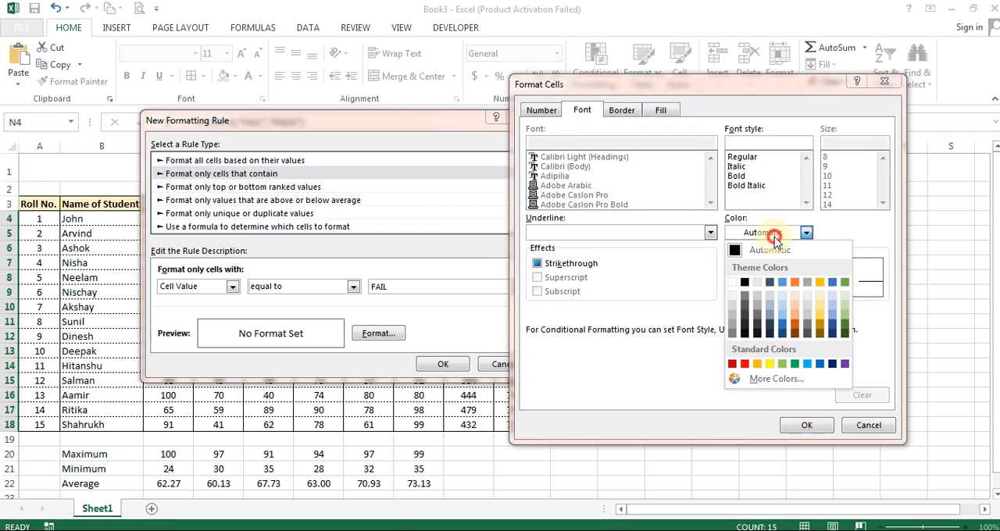
{"action": "left_click", "coordinate": [745, 364]}
{"action": "left_click", "coordinate": [739, 176]}
{"action": "left_click", "coordinate": [797, 425]}
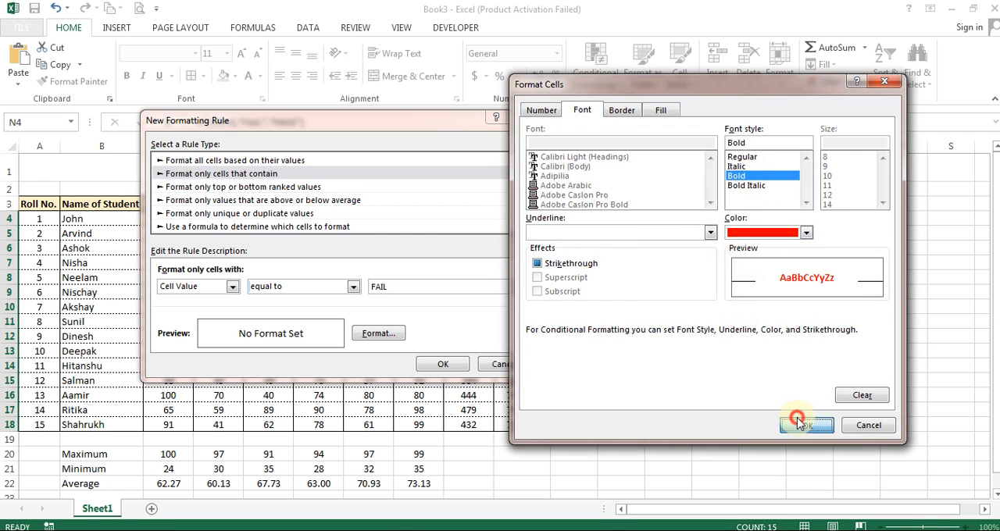
{"action": "left_click", "coordinate": [443, 365]}
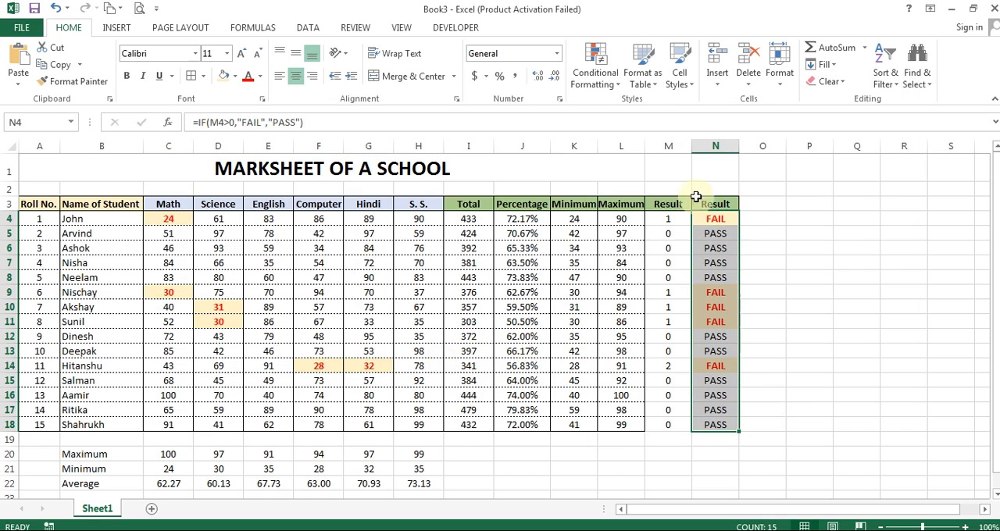
{"action": "left_click", "coordinate": [779, 234]}
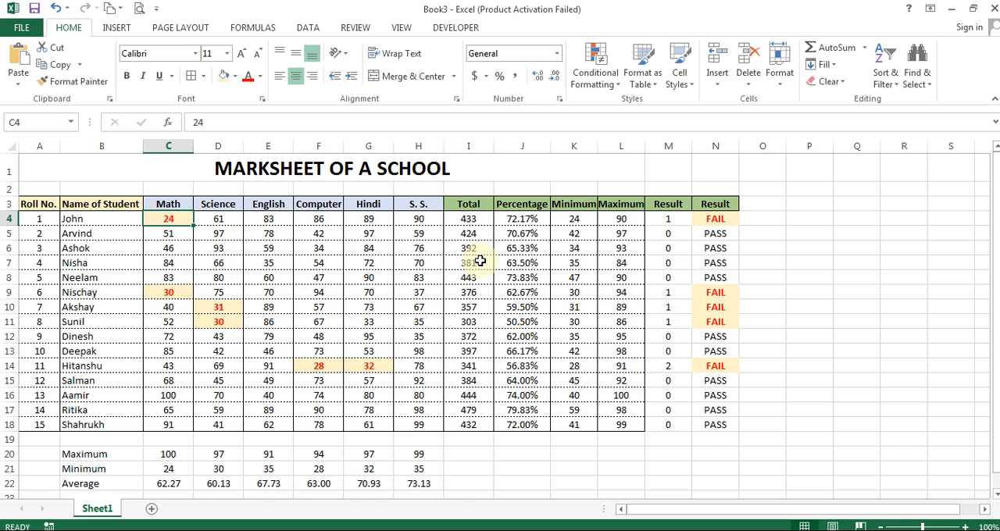
Step: Set the Math mark in C4 back to a passing mark of 42
{"action": "type", "text": "42"}
{"action": "key", "text": "Return"}
{"action": "key", "text": "Up"}
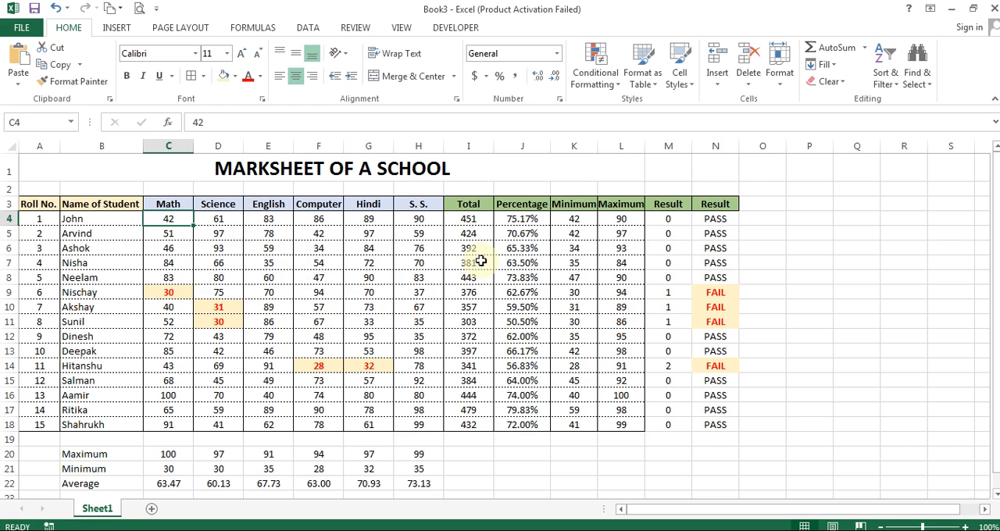
{"action": "key", "text": "ctrl+Down"}
{"action": "key", "text": "ctrl+Up"}
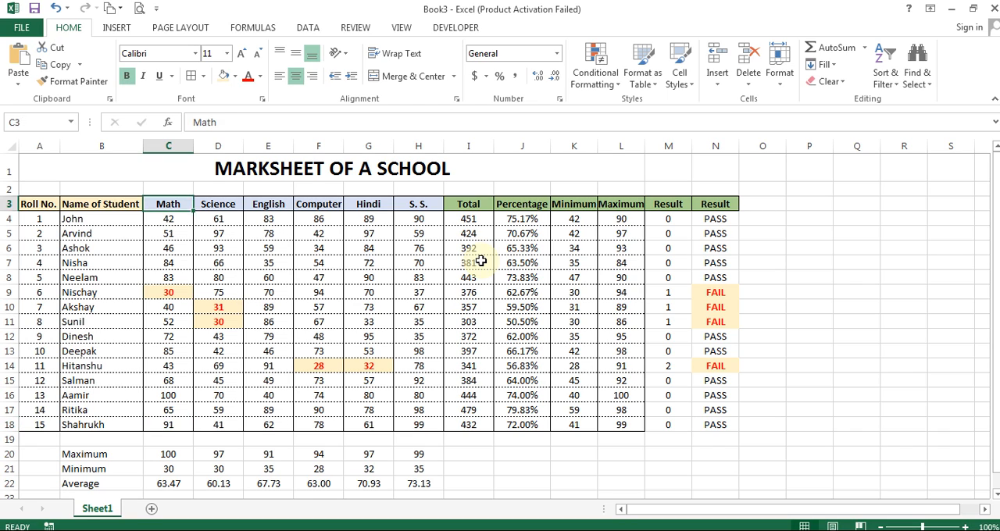
{"action": "key", "text": "Down"}
{"action": "key", "text": "Down"}
{"action": "key", "text": "Down"}
{"action": "key", "text": "Down"}
{"action": "key", "text": "Down"}
{"action": "key", "text": "Down"}
{"action": "key", "text": "Down"}
{"action": "key", "text": "Right"}
{"action": "key", "text": "Right"}
{"action": "key", "text": "Right"}
{"action": "key", "text": "Right"}
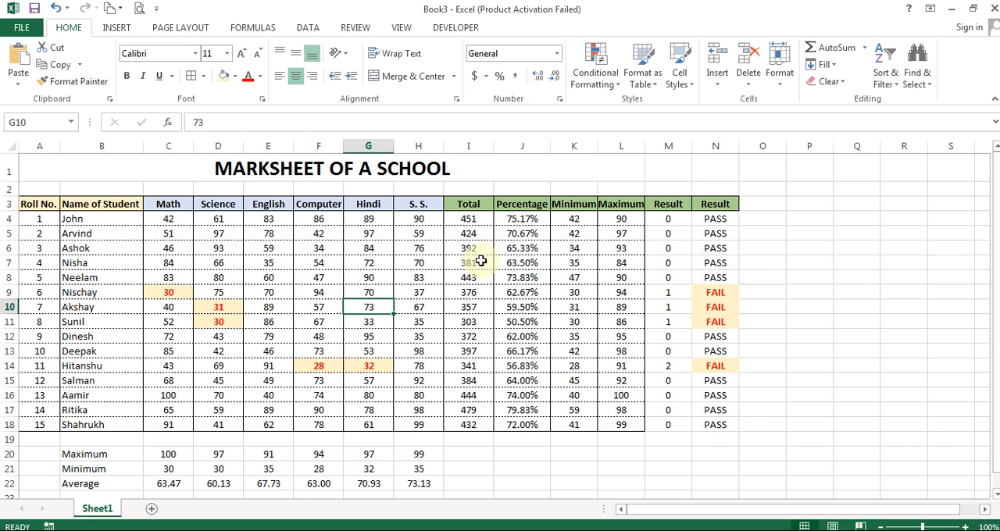
{"action": "key", "text": "ctrl+Right"}
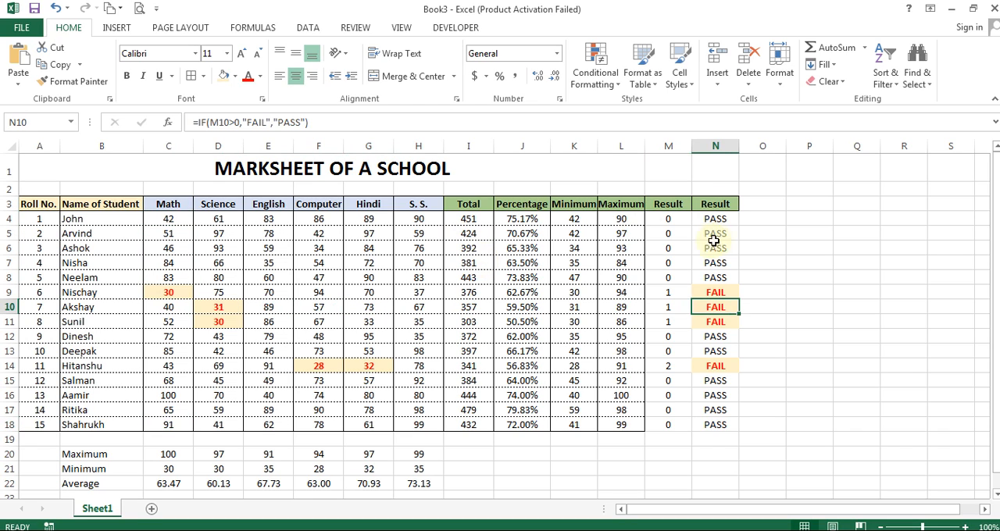
Step: Try hiding the COUNTIF helper column M, and undo the hiding
{"action": "left_click", "coordinate": [668, 219]}
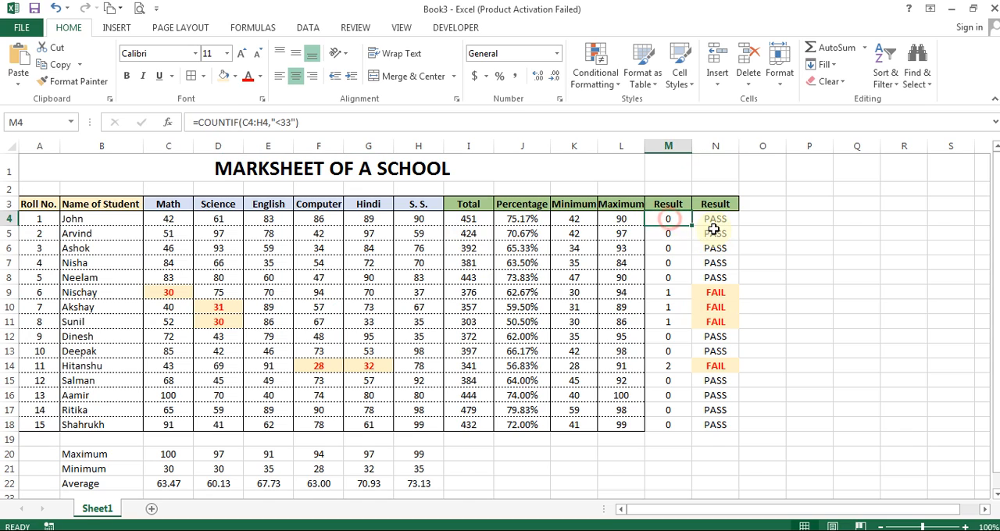
{"action": "right_click", "coordinate": [668, 146]}
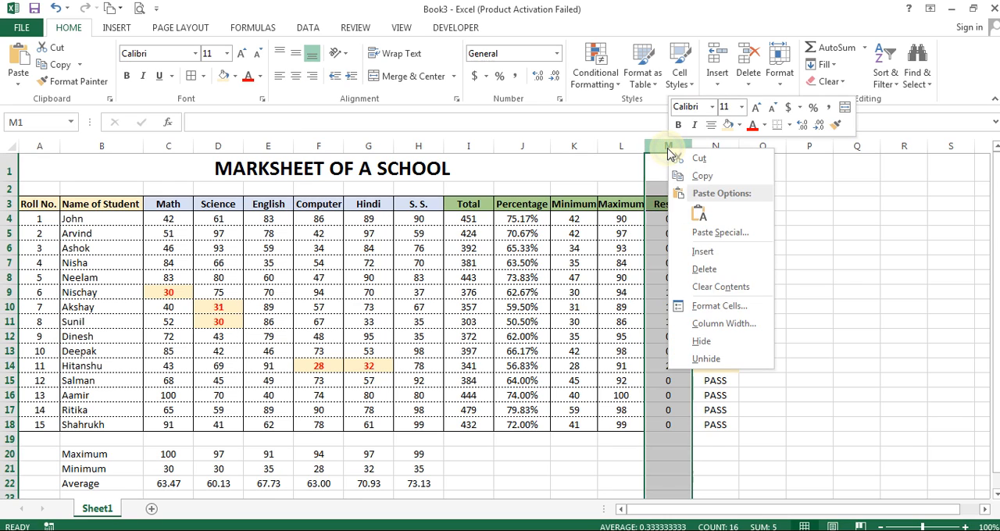
{"action": "left_click", "coordinate": [703, 341]}
{"action": "left_click", "coordinate": [726, 222]}
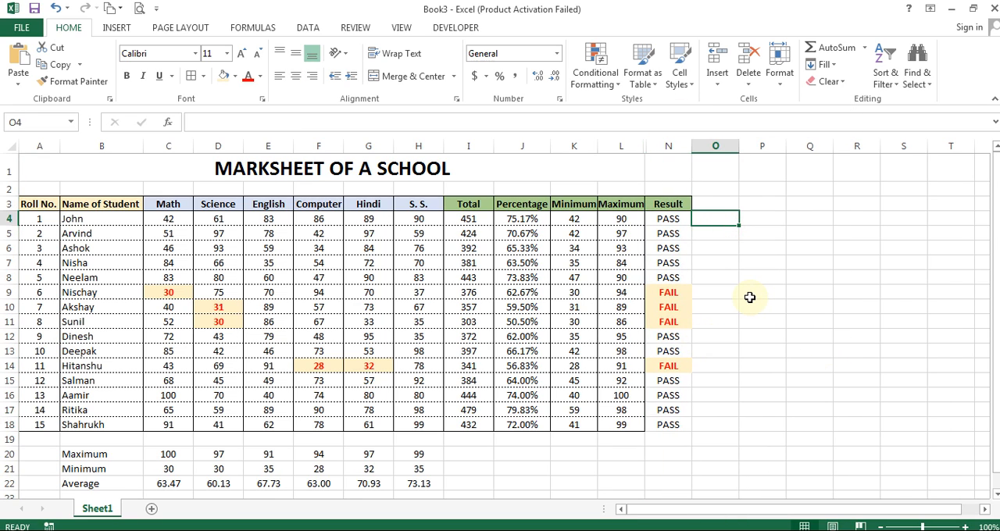
{"action": "key", "text": "ctrl+z"}
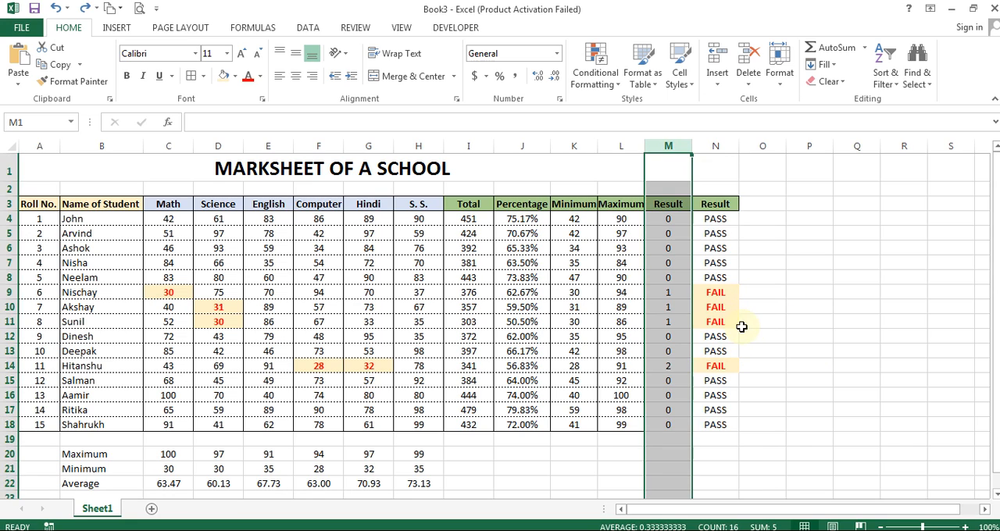
Step: Copy the expression COUNTIF(C4:H4,"<33") from the formula in M4, without its equals sign
{"action": "double_click", "coordinate": [715, 221]}
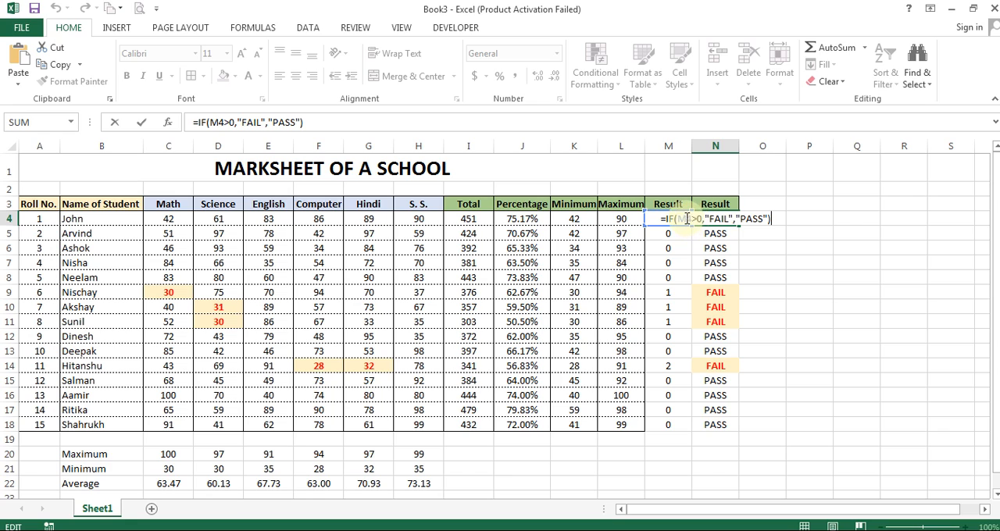
{"action": "left_click", "coordinate": [662, 218]}
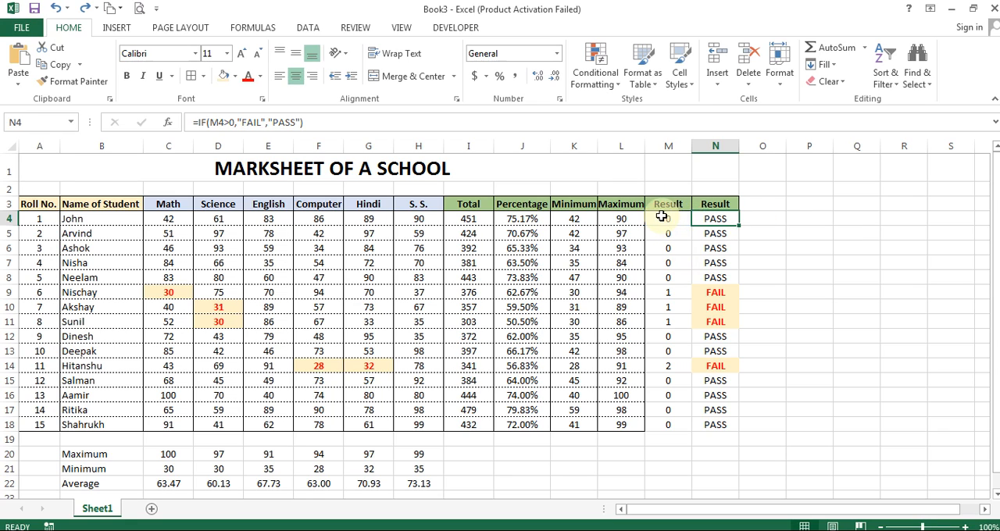
{"action": "double_click", "coordinate": [669, 222]}
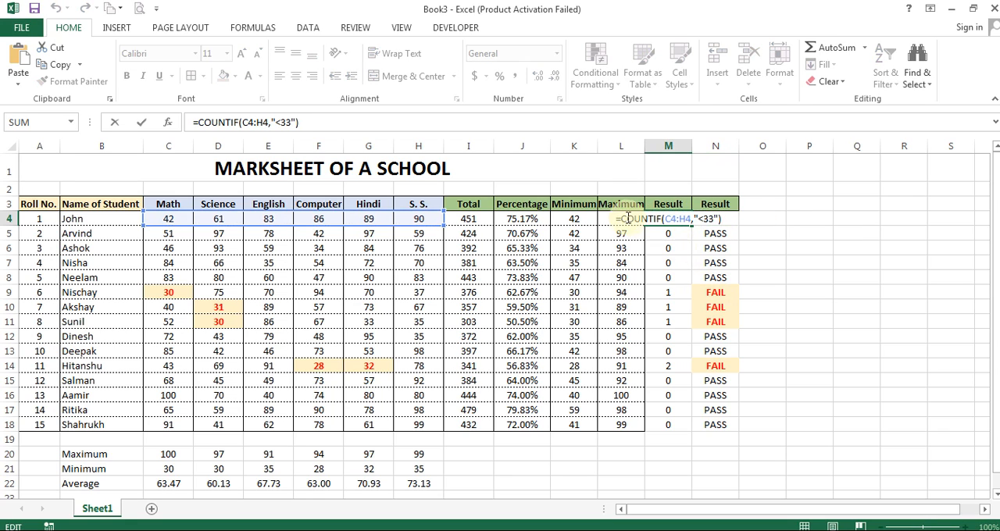
{"action": "left_click_drag", "start_coordinate": [621, 219], "coordinate": [753, 213]}
{"action": "key", "text": "ctrl+c"}
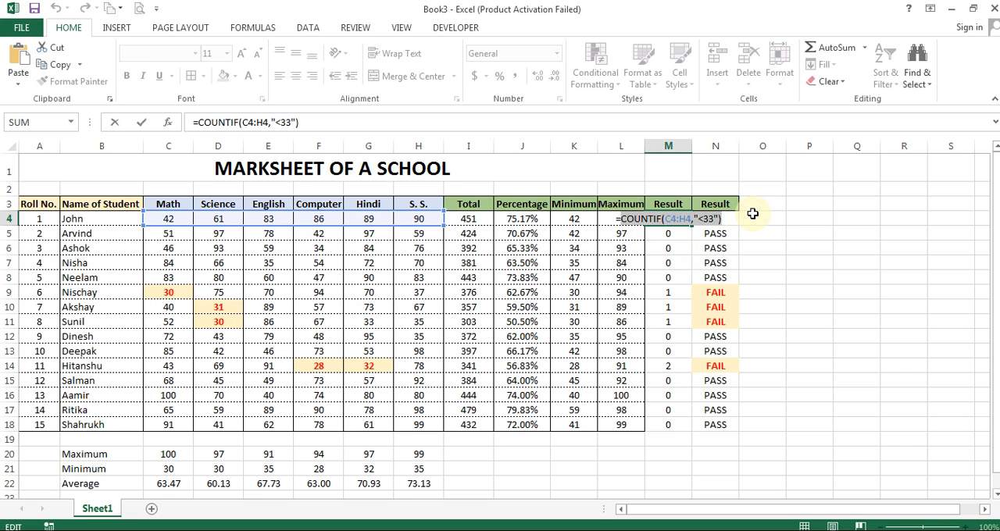
{"action": "key", "text": "Escape"}
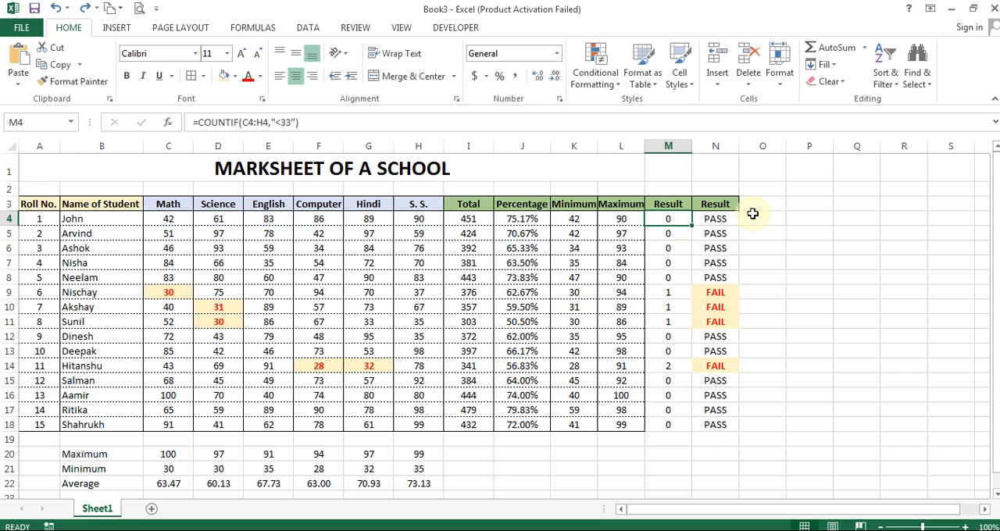
Step: Replace the M4 reference in N4's formula with the copied expression, giving =IF(COUNTIF(C4:H4,"<33")>0,"FAIL","PASS")
{"action": "key", "text": "Right"}
{"action": "key", "text": "F2"}
{"action": "key", "text": "Left"}
{"action": "key", "text": "Left"}
{"action": "key", "text": "Left"}
{"action": "key", "text": "Left"}
{"action": "key", "text": "Left"}
{"action": "key", "text": "Left"}
{"action": "key", "text": "Left"}
{"action": "key", "text": "Left"}
{"action": "key", "text": "Left"}
{"action": "key", "text": "Left"}
{"action": "key", "text": "Left"}
{"action": "key", "text": "Left"}
{"action": "key", "text": "Left"}
{"action": "key", "text": "Left"}
{"action": "key", "text": "Left"}
{"action": "key", "text": "Left"}
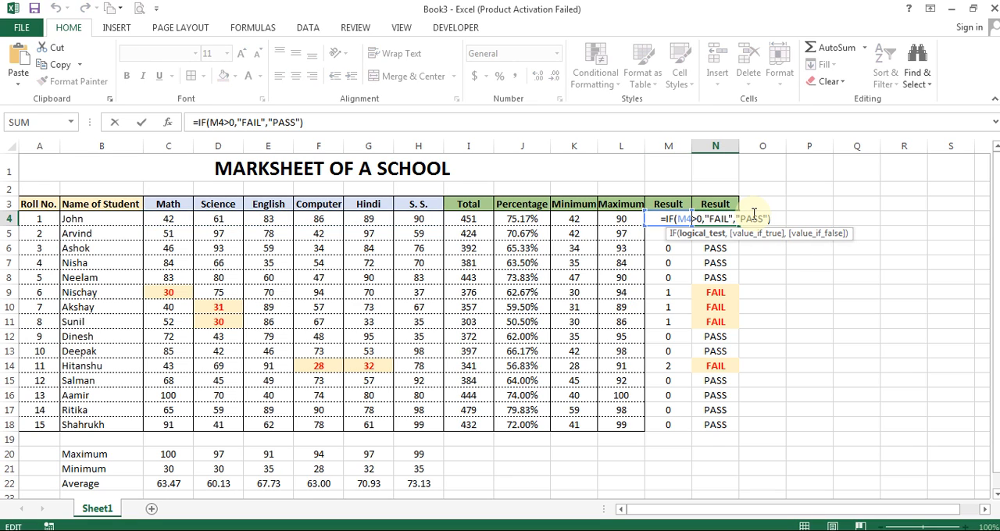
{"action": "key", "text": "ctrl+v"}
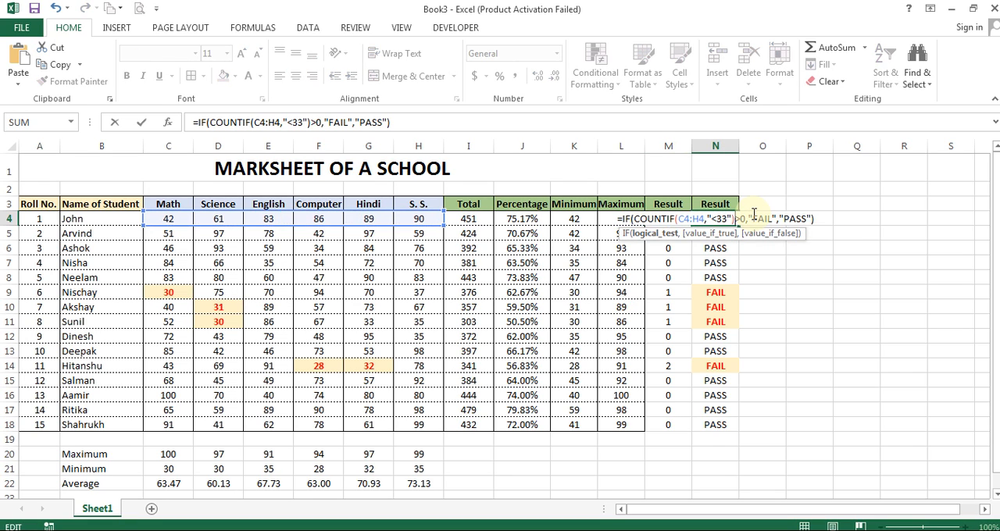
{"action": "key", "text": "Return"}
Step: Clear the helper count in M4 and check the combined IF and COUNTIF formula in N4
{"action": "key", "text": "Up"}
{"action": "key", "text": "Left"}
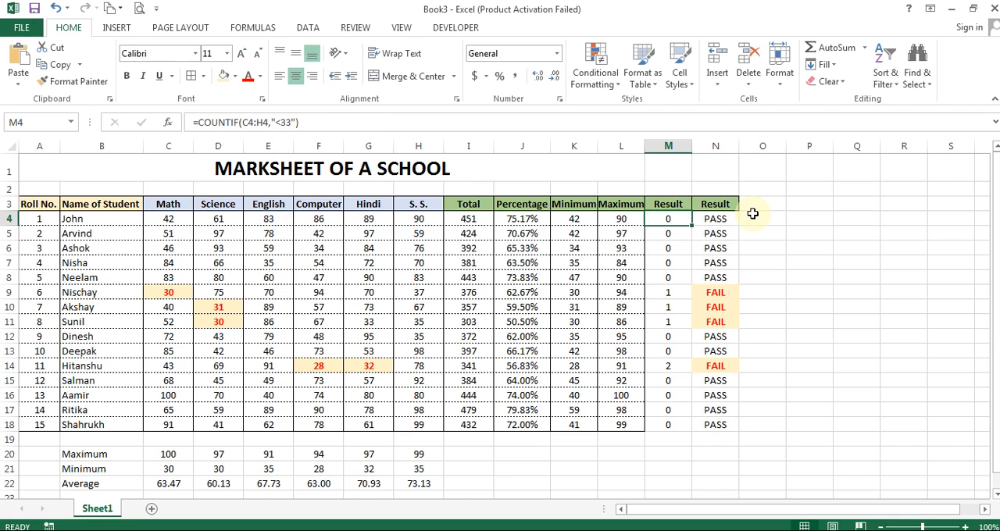
{"action": "key", "text": "Delete"}
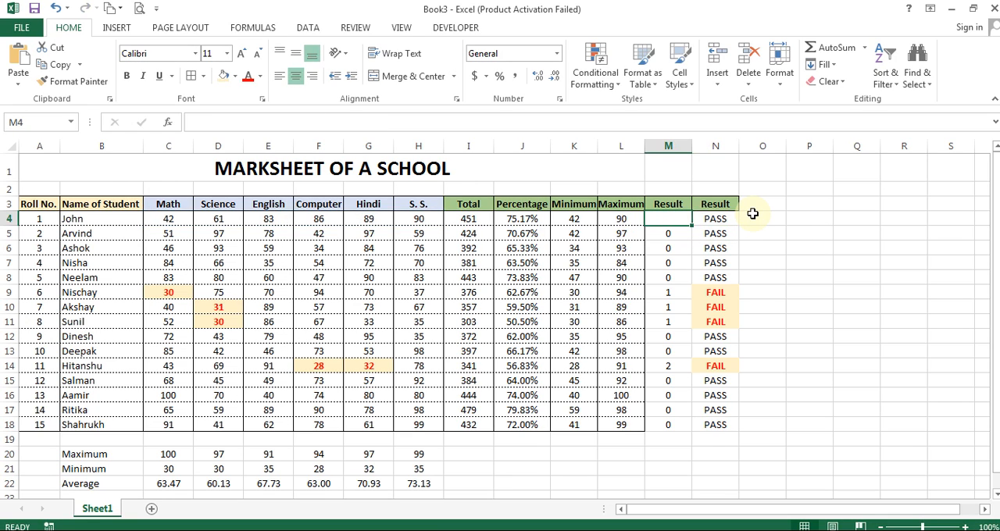
{"action": "key", "text": "Right"}
{"action": "key", "text": "F2"}
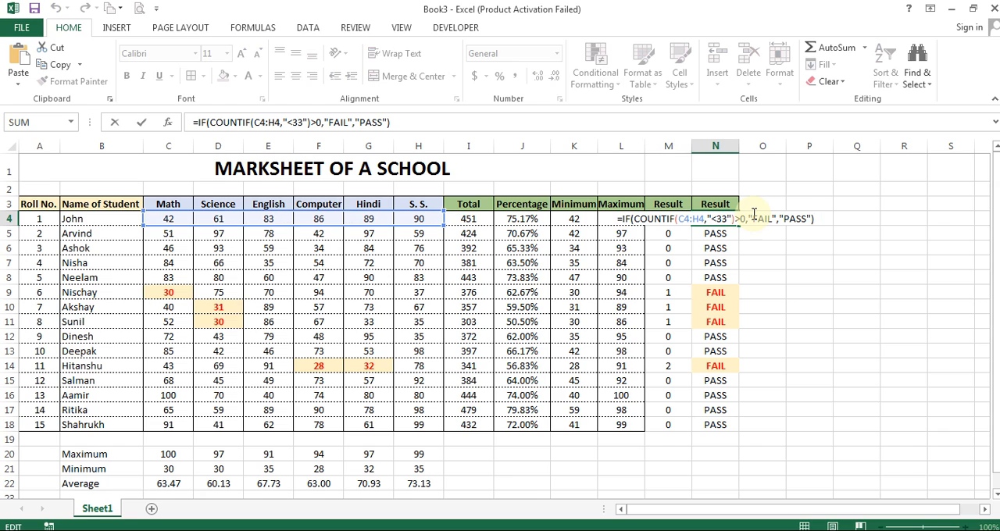
{"action": "key", "text": "Return"}
Step: Cut the expression COUNTIF(C5:H5,"<33") out of M5 and leave that cell empty
{"action": "key", "text": "F2"}
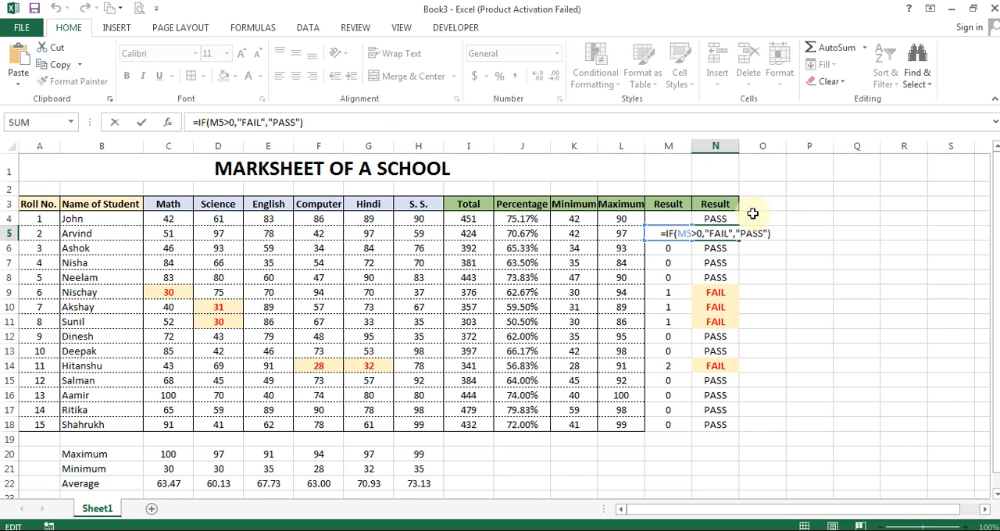
{"action": "key", "text": "Escape"}
{"action": "key", "text": "Left"}
{"action": "key", "text": "F2"}
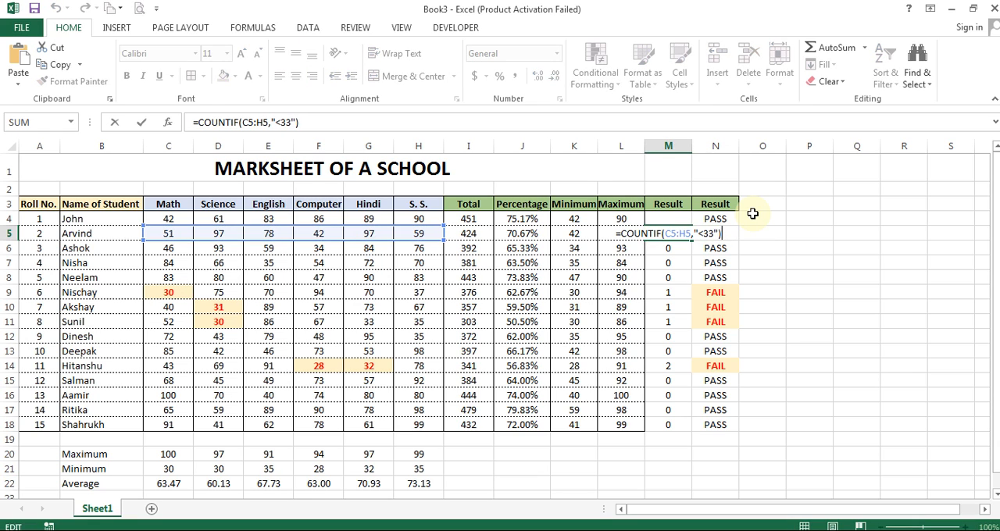
{"action": "key", "text": "shift+Up"}
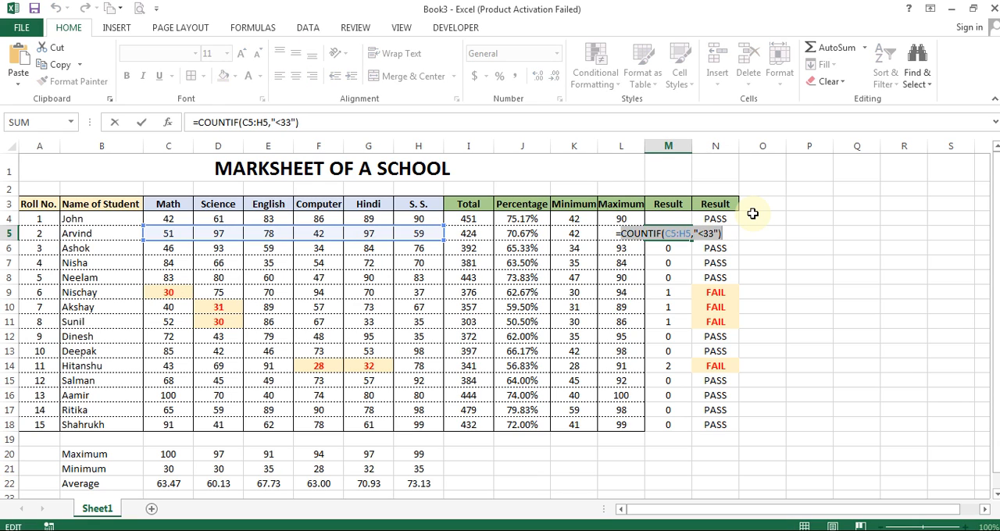
{"action": "key", "text": "BackSpace"}
{"action": "key", "text": "BackSpace"}
{"action": "key", "text": "Return"}
{"action": "key", "text": "Up"}
{"action": "key", "text": "Right"}
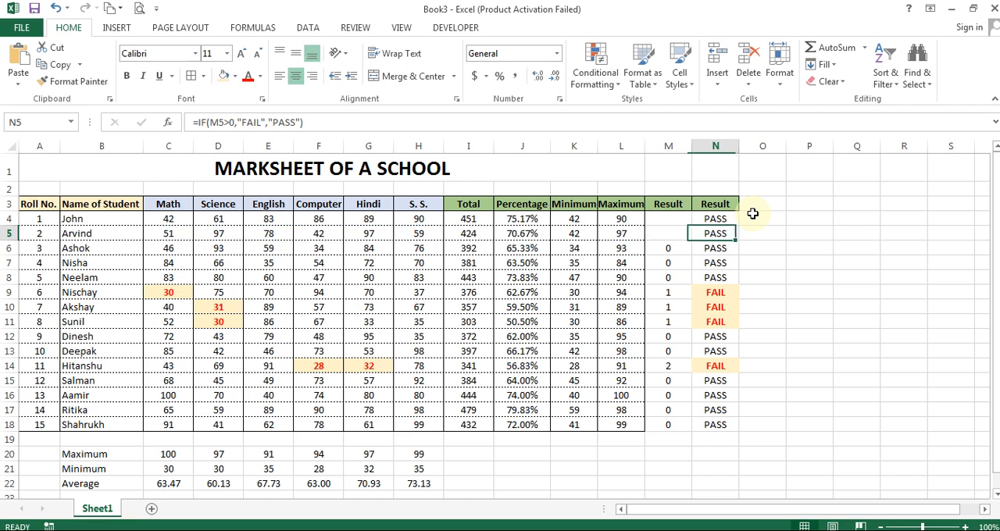
Step: Replace the M5 reference in N5's IF formula with COUNTIF(C5:H5,"<33")
{"action": "key", "text": "F2"}
{"action": "key", "text": "Right"}
{"action": "key", "text": "Right"}
{"action": "key", "text": "Right"}
{"action": "key", "text": "shift+Right"}
{"action": "key", "text": "shift+Right"}
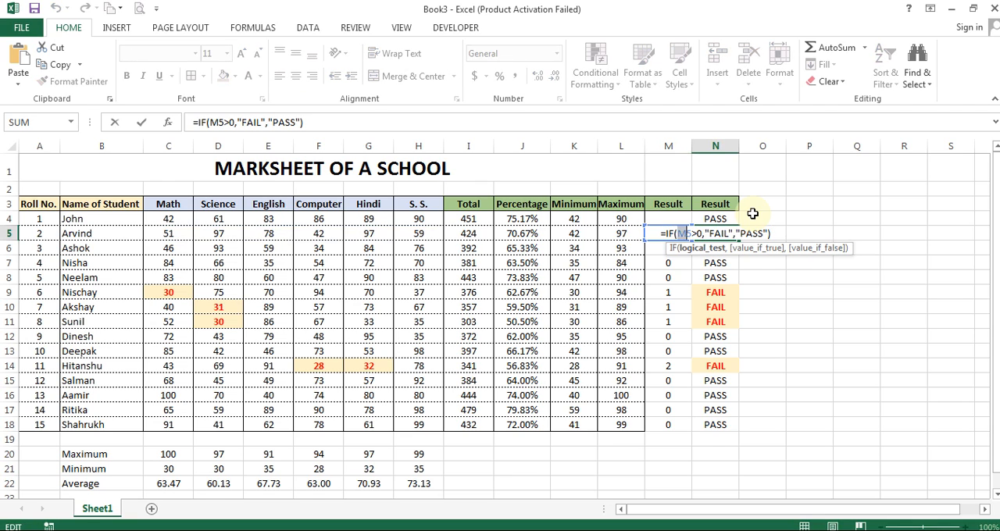
{"action": "type", "text": "COUNTIF(C5:H5,\"<33\")"}
{"action": "key", "text": "ctrl+Return"}
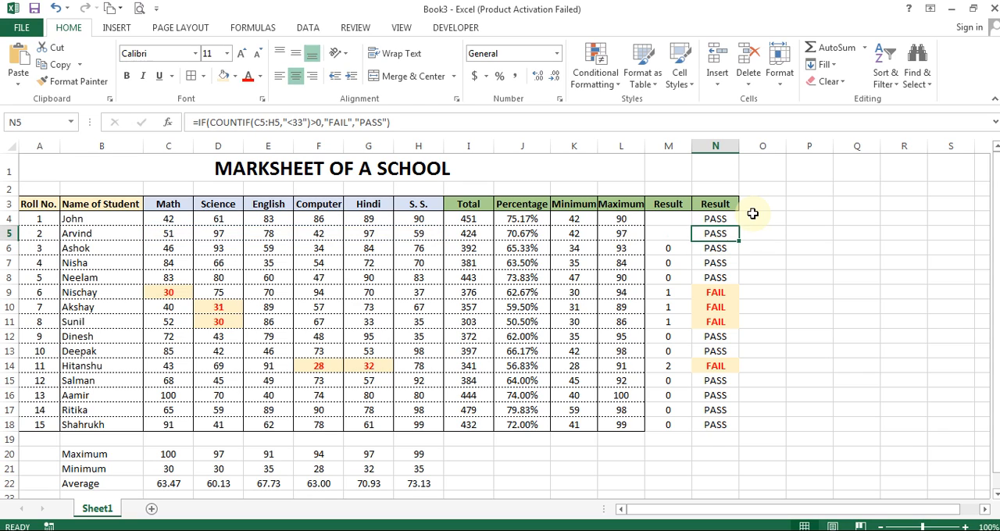
Step: Fill the combined formula from N5 down through N18 for the remaining students
{"action": "key", "text": "Left"}
{"action": "key", "text": "Up"}
{"action": "key", "text": "Up"}
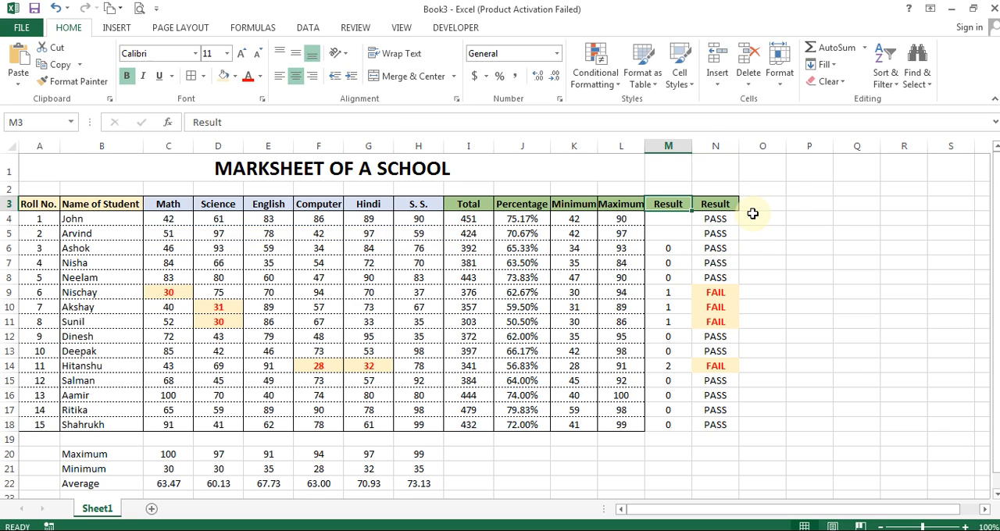
{"action": "left_click", "coordinate": [721, 236]}
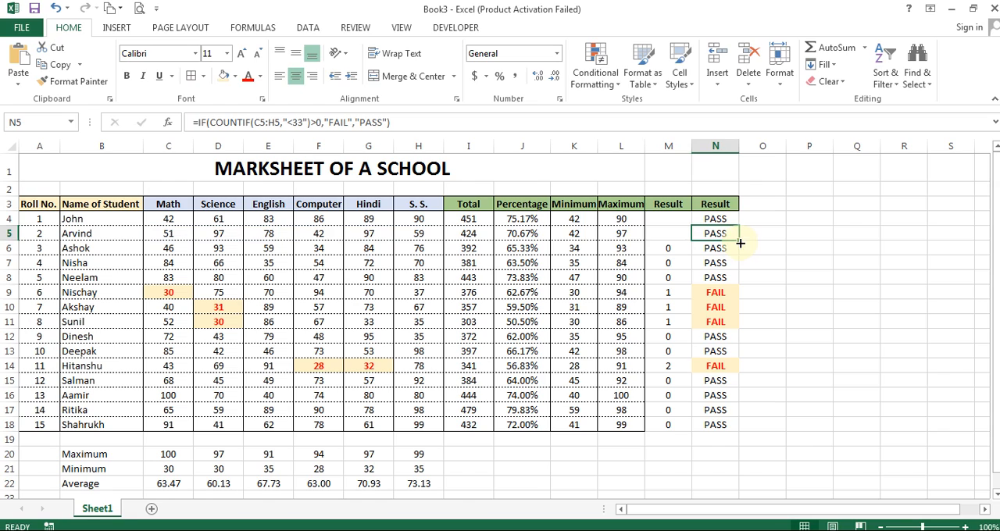
{"action": "double_click", "coordinate": [739, 242]}
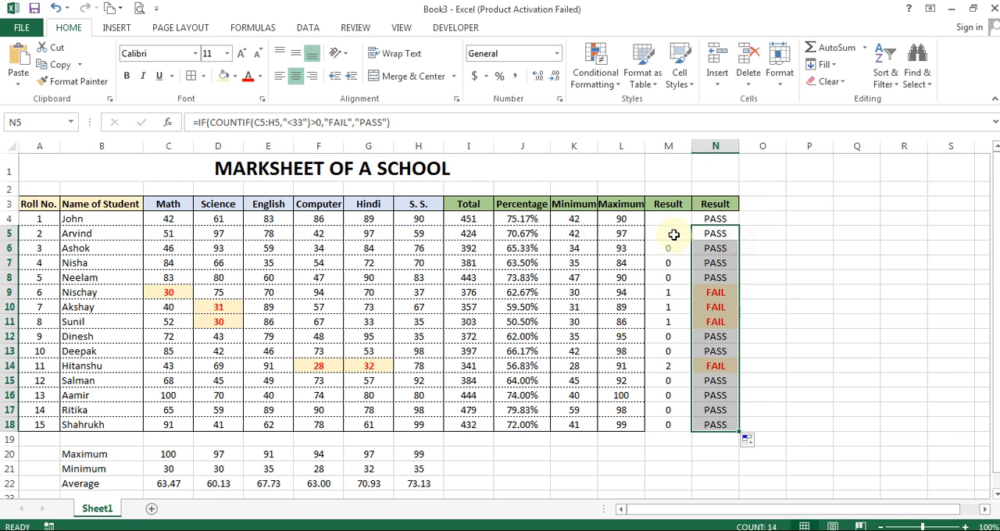
Step: Delete the helper column M that holds the COUNTIF results
{"action": "left_click", "coordinate": [670, 145]}
{"action": "right_click", "coordinate": [669, 144]}
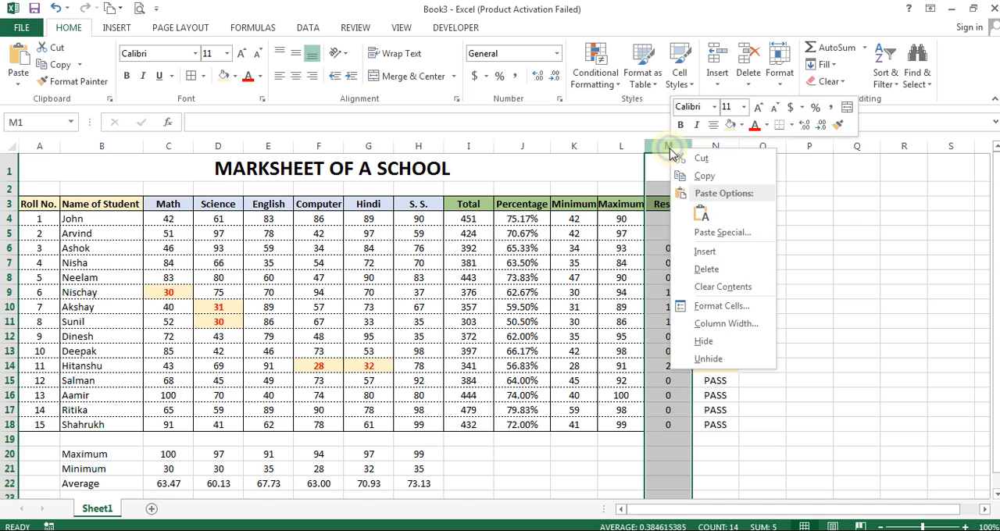
{"action": "left_click", "coordinate": [708, 268]}
Step: Examine the combined IF and COUNTIF formulas in the result cells M4 through M7
{"action": "left_click", "coordinate": [681, 265]}
{"action": "key", "text": "Up"}
{"action": "key", "text": "Up"}
{"action": "key", "text": "Up"}
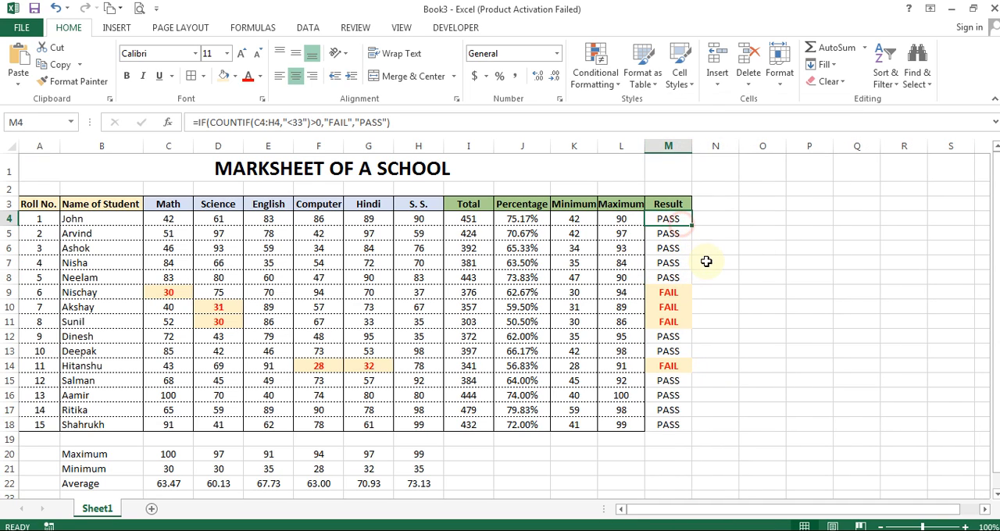
{"action": "key", "text": "F2"}
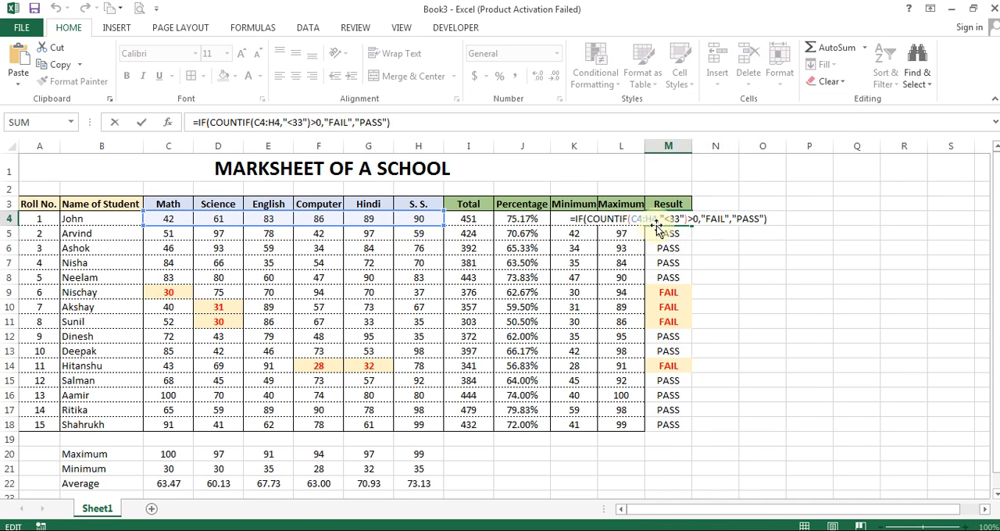
{"action": "key", "text": "Return"}
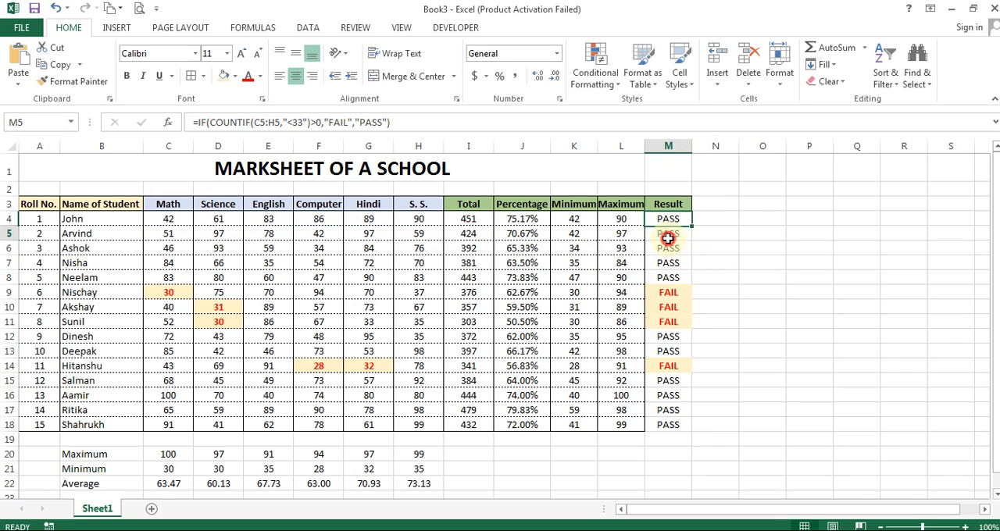
{"action": "key", "text": "F2"}
{"action": "key", "text": "Return"}
{"action": "left_click", "coordinate": [670, 260]}
{"action": "double_click", "coordinate": [670, 260]}
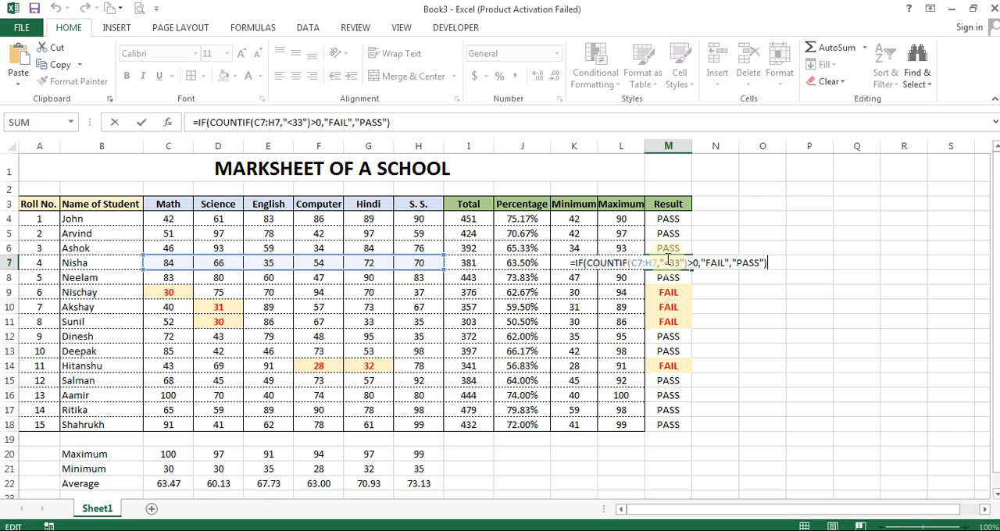
{"action": "double_click", "coordinate": [673, 249]}
{"action": "left_click", "coordinate": [662, 263]}
{"action": "key", "text": "F2"}
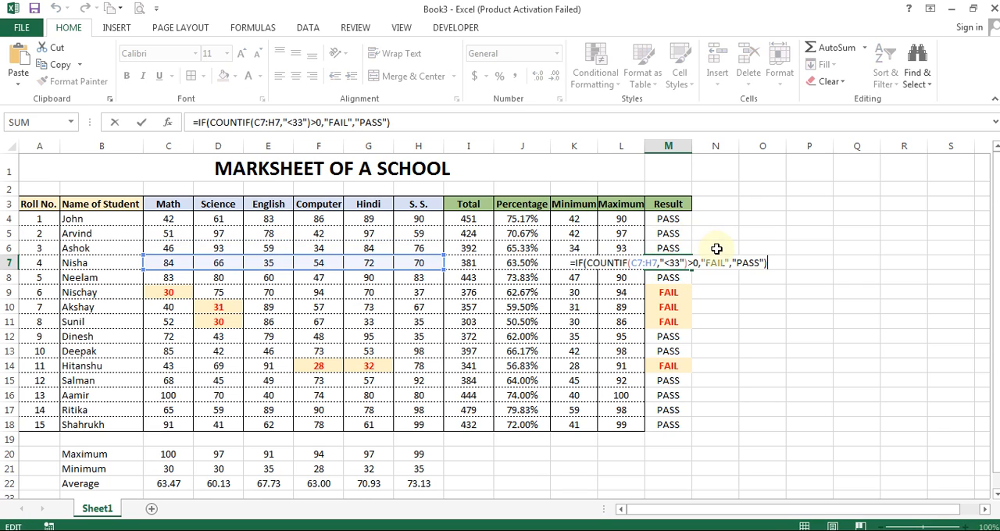
{"action": "key", "text": "Escape"}
Step: Apply a solid outline border and dashed horizontal inside borders to the Result cells M4:M18
{"action": "left_click_drag", "start_coordinate": [668, 219], "coordinate": [662, 422]}
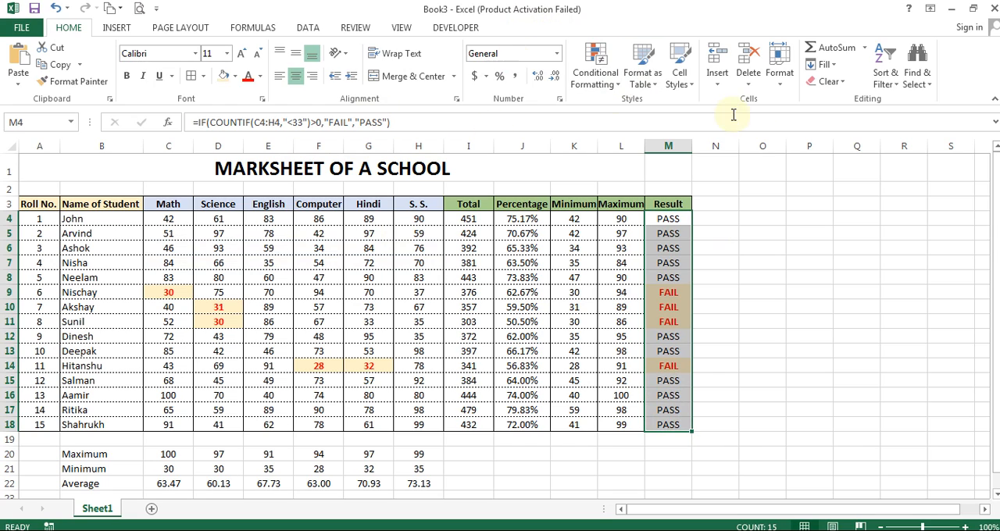
{"action": "left_click", "coordinate": [204, 76]}
{"action": "left_click", "coordinate": [255, 451]}
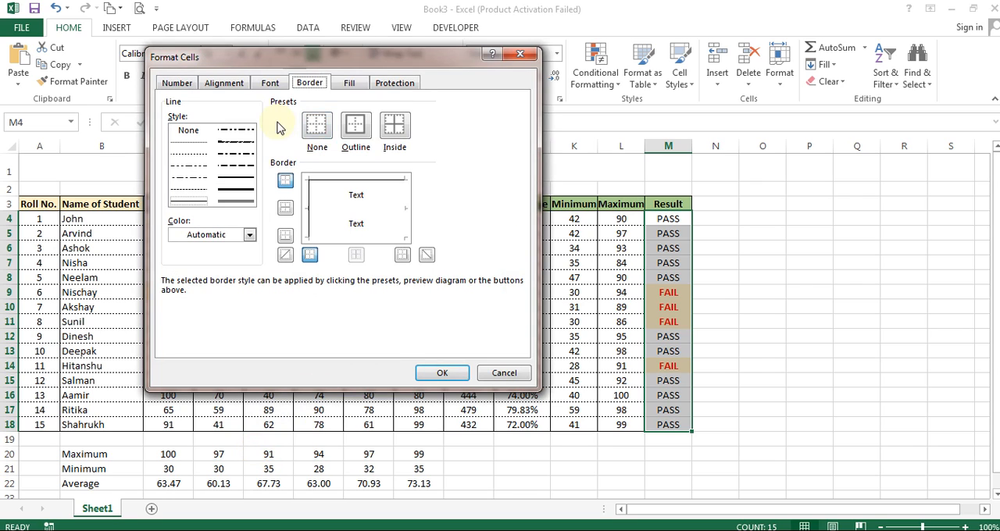
{"action": "left_click", "coordinate": [356, 126]}
{"action": "left_click", "coordinate": [188, 189]}
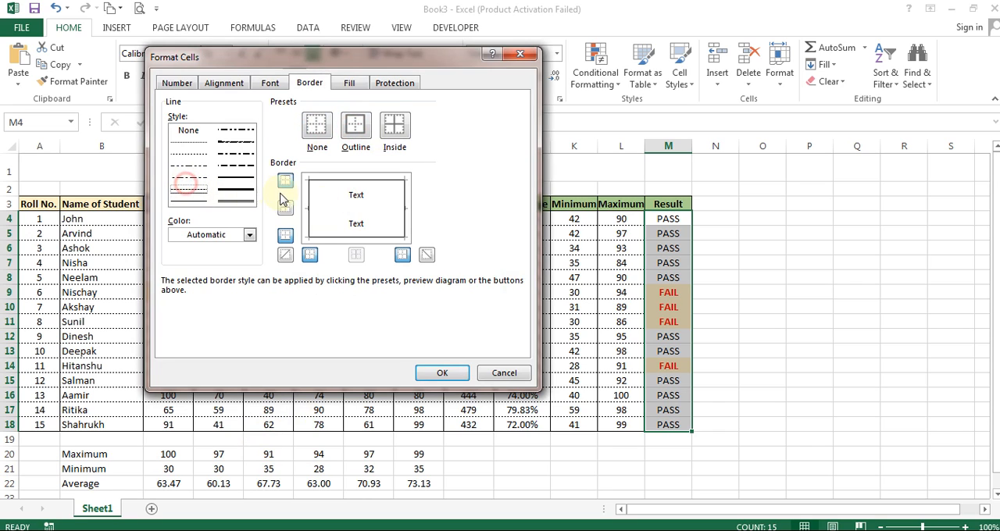
{"action": "left_click", "coordinate": [285, 208]}
{"action": "left_click", "coordinate": [439, 374]}
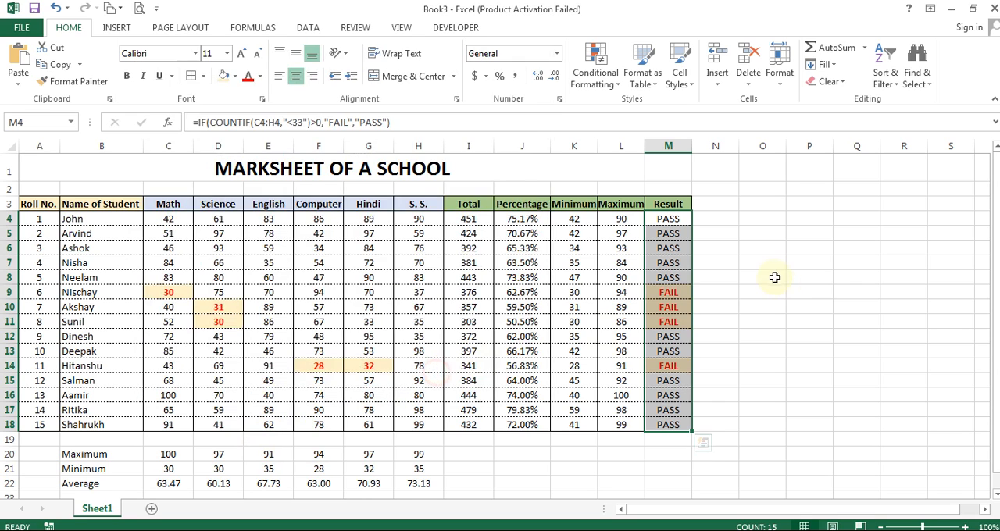
{"action": "left_click", "coordinate": [771, 277]}
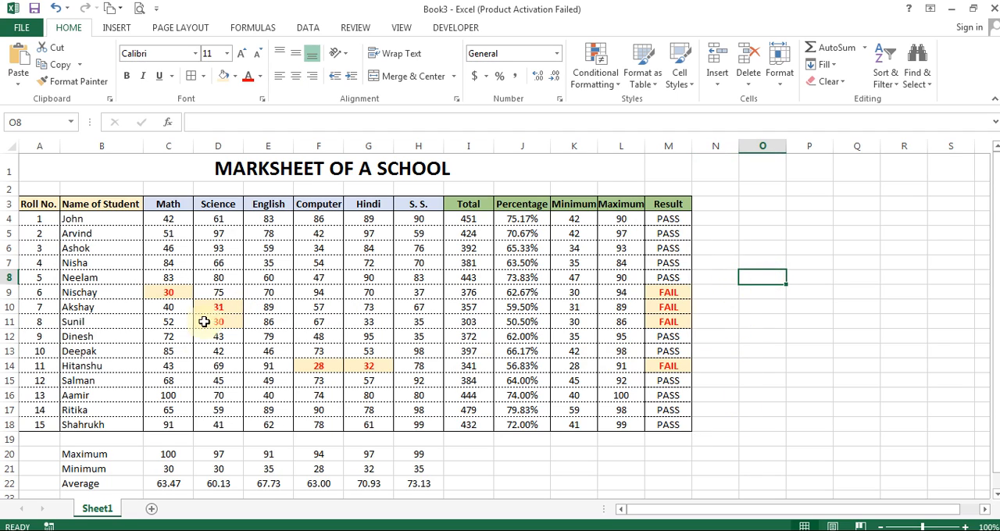
Step: Test the Result formula by setting the Math mark in C9 to 33, and undo that change
{"action": "left_click", "coordinate": [170, 295]}
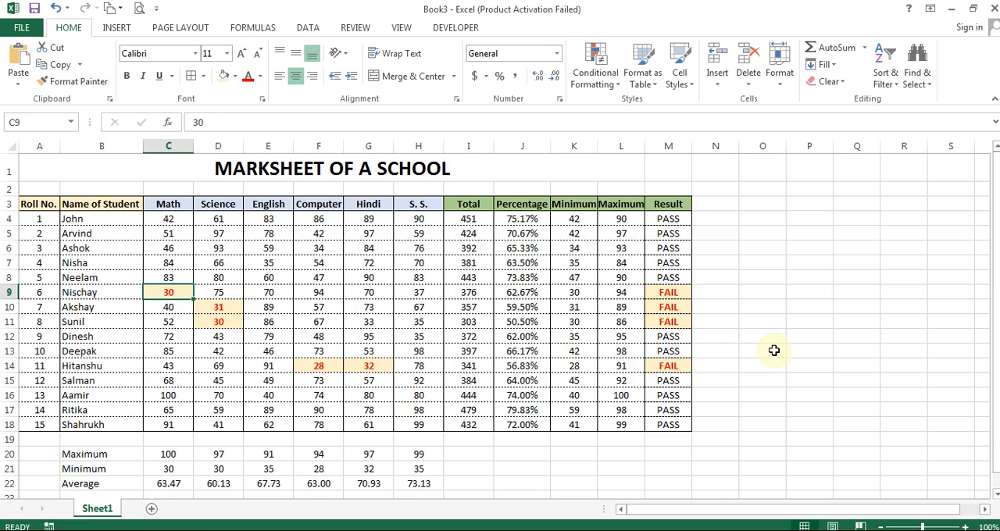
{"action": "type", "text": "33"}
{"action": "key", "text": "Return"}
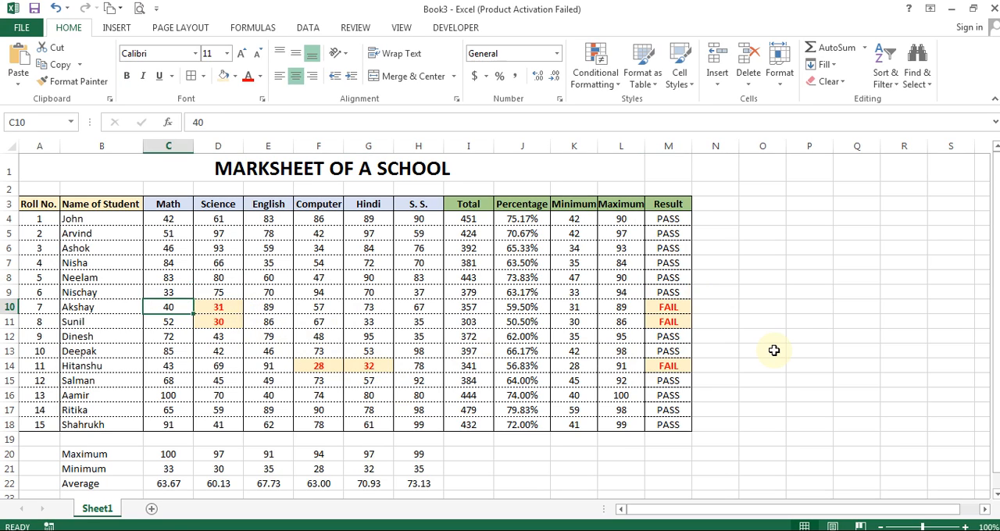
{"action": "key", "text": "ctrl+z"}
Step: Examine the Result formula in M9, the last student row and the subject maximums in row 20
{"action": "key", "text": "ctrl+Right"}
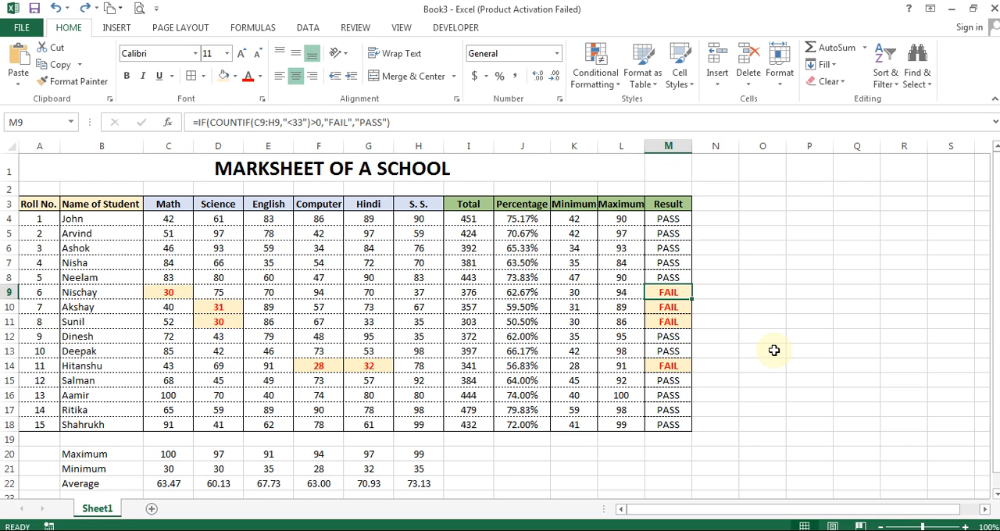
{"action": "key", "text": "ctrl+Left"}
{"action": "key", "text": "ctrl+Down"}
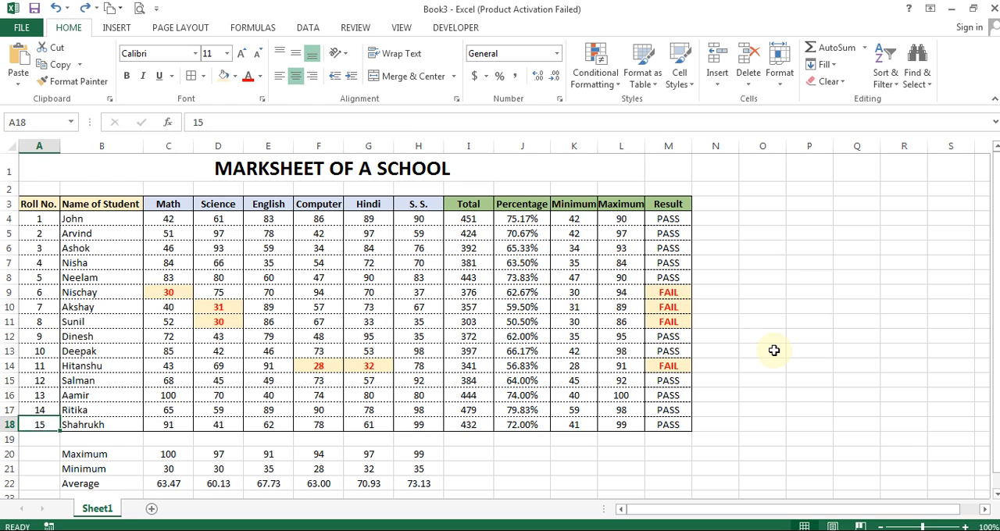
{"action": "key", "text": "ctrl+Right"}
{"action": "key", "text": "Down"}
{"action": "key", "text": "Down"}
{"action": "key", "text": "ctrl+Left"}
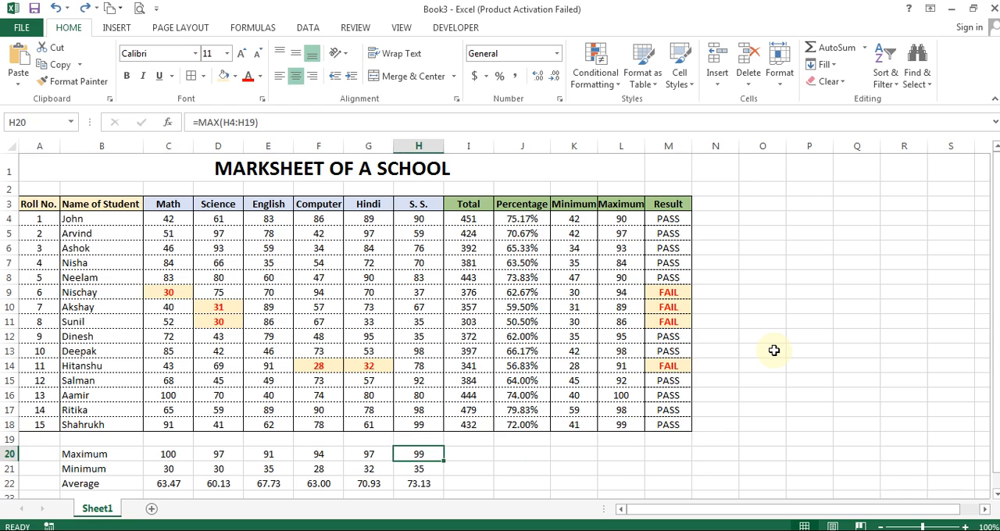
{"action": "key", "text": "ctrl+Left"}
{"action": "key", "text": "ctrl+Right"}
Step: Try a second Result heading in N3 beside the existing Result column, and undo the entry
{"action": "left_click", "coordinate": [712, 202]}
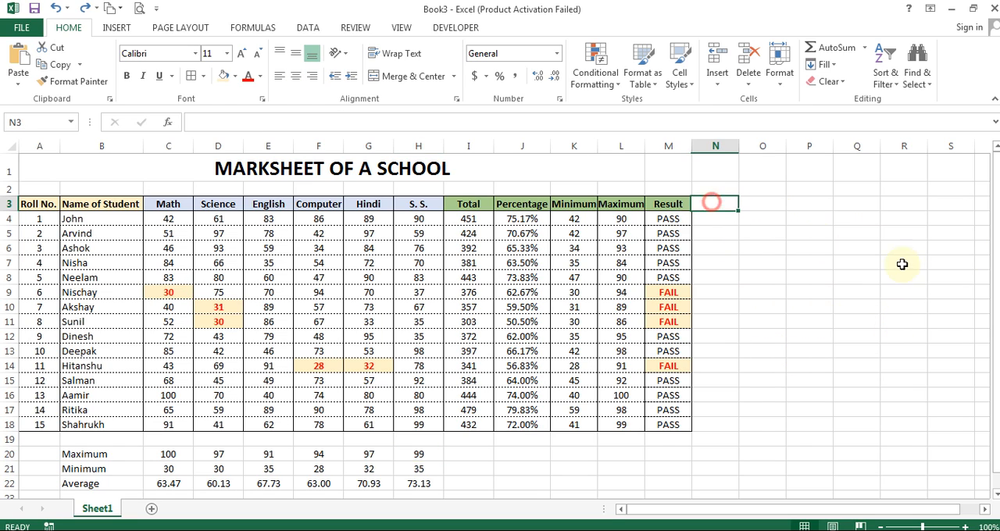
{"action": "type", "text": "Rank"}
{"action": "key", "text": "Return"}
{"action": "key", "text": "Up"}
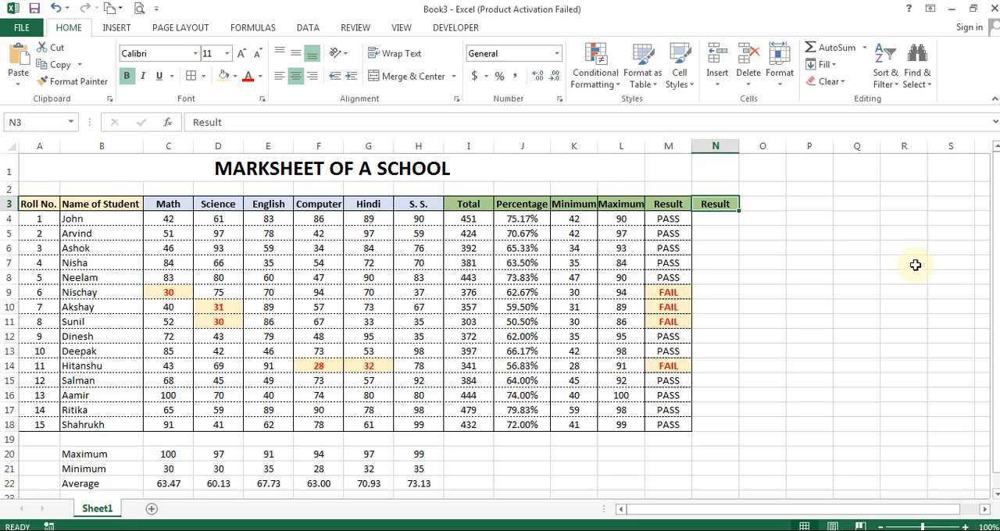
{"action": "key", "text": "Delete"}
{"action": "key", "text": "ctrl+z"}
{"action": "key", "text": "ctrl+z"}
{"action": "key", "text": "Left"}
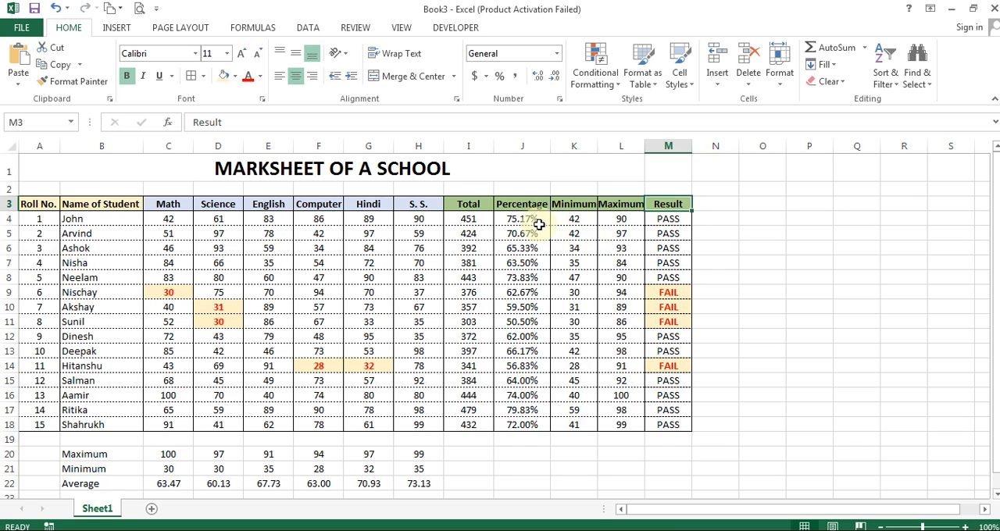
Step: Set the Science mark of roll number 8 in D11 to 33
{"action": "left_click", "coordinate": [530, 293]}
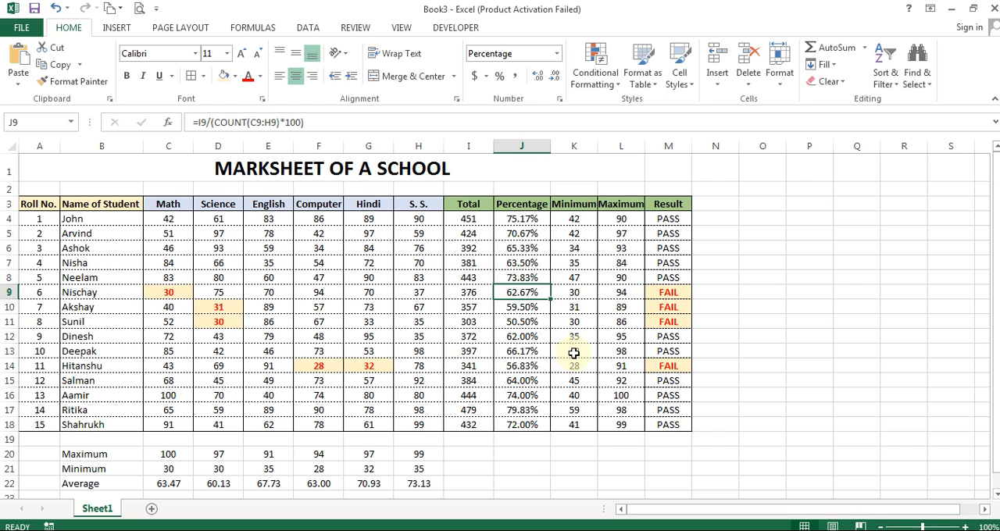
{"action": "left_click", "coordinate": [222, 321]}
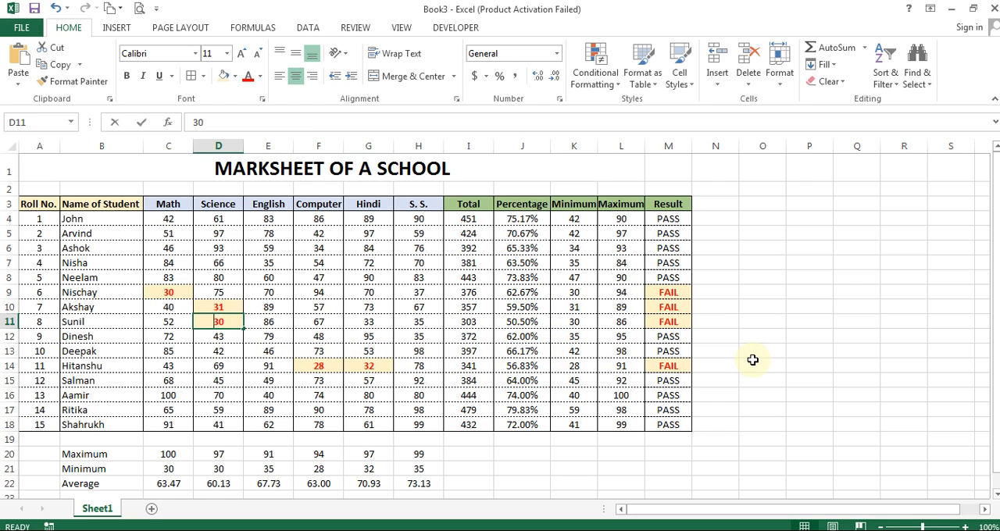
{"action": "type", "text": "33"}
{"action": "key", "text": "Return"}
{"action": "key", "text": "Up"}
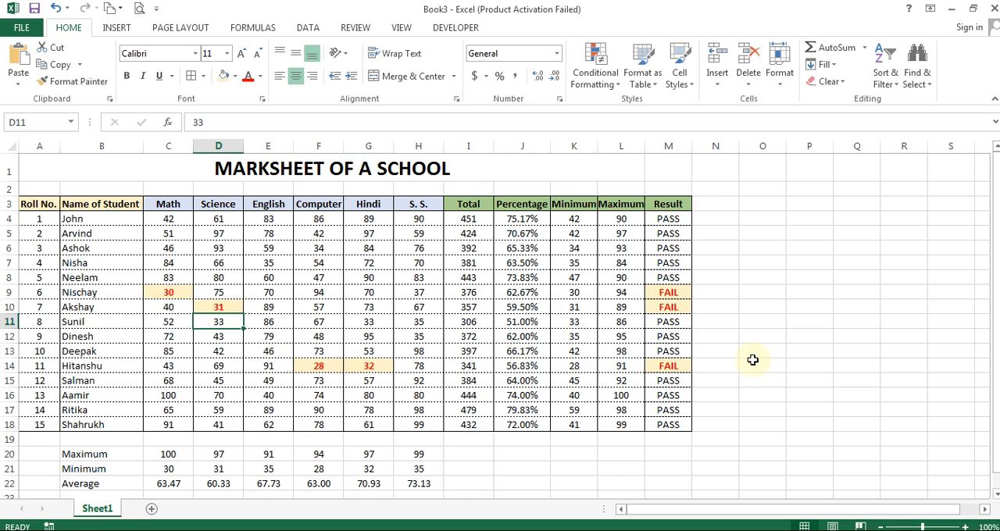
Step: Compare the percentages in J9 and J11 and check the Result formula in M9
{"action": "left_click", "coordinate": [512, 331]}
{"action": "left_click", "coordinate": [518, 290]}
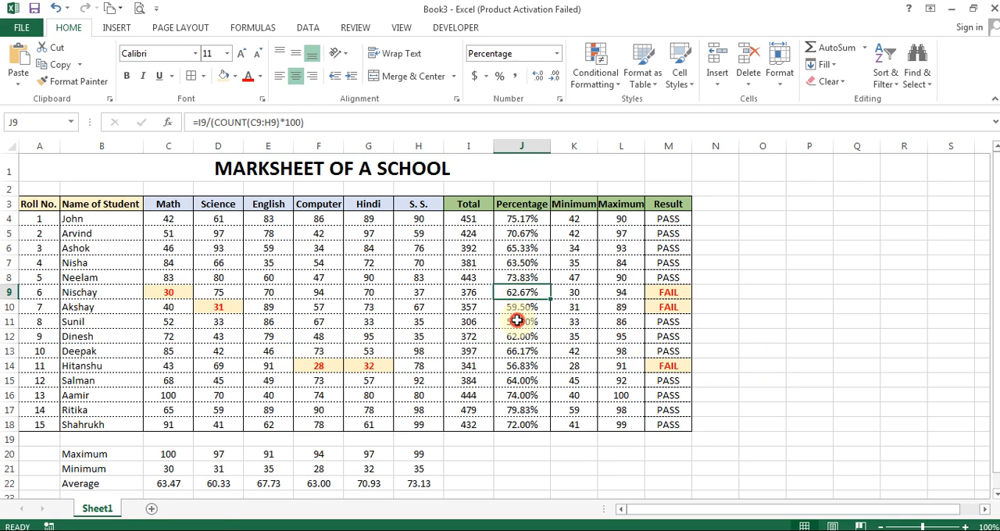
{"action": "left_click", "coordinate": [517, 321]}
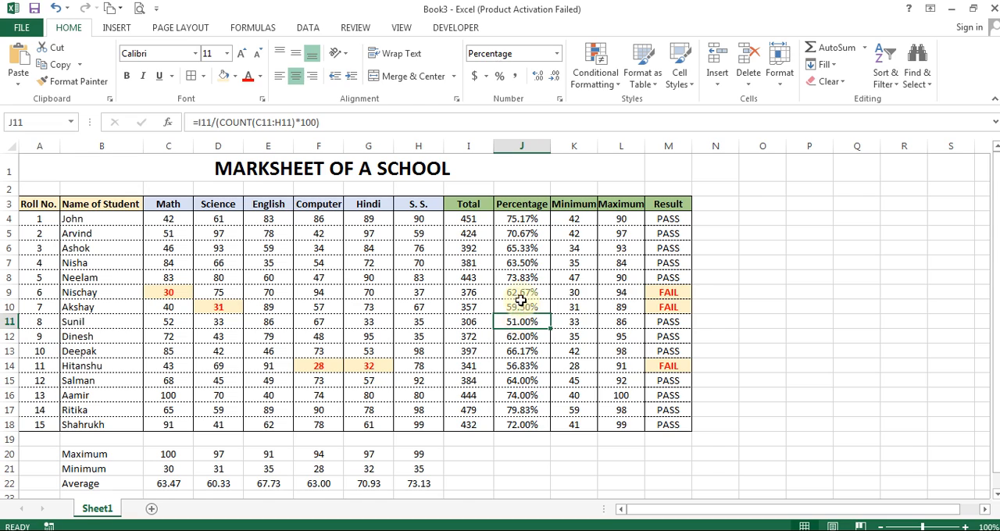
{"action": "left_click", "coordinate": [673, 292]}
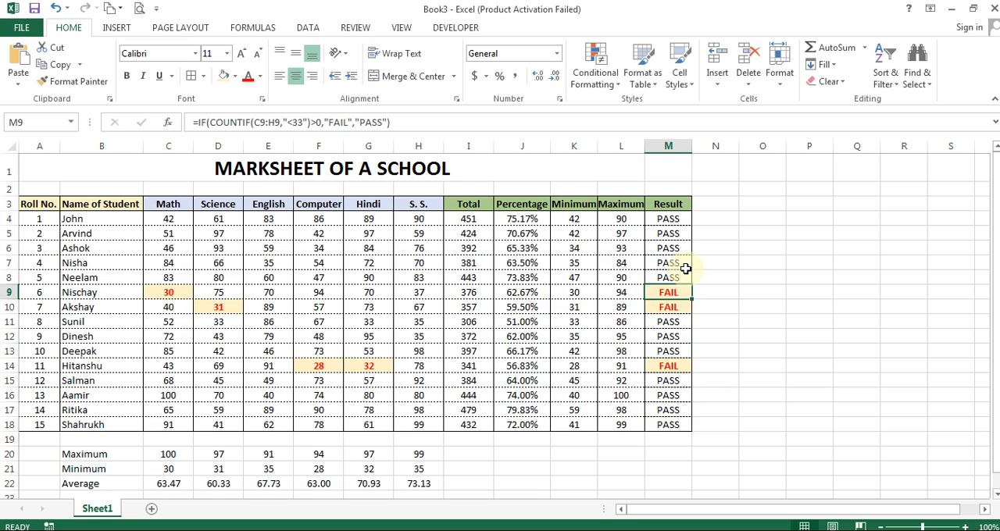